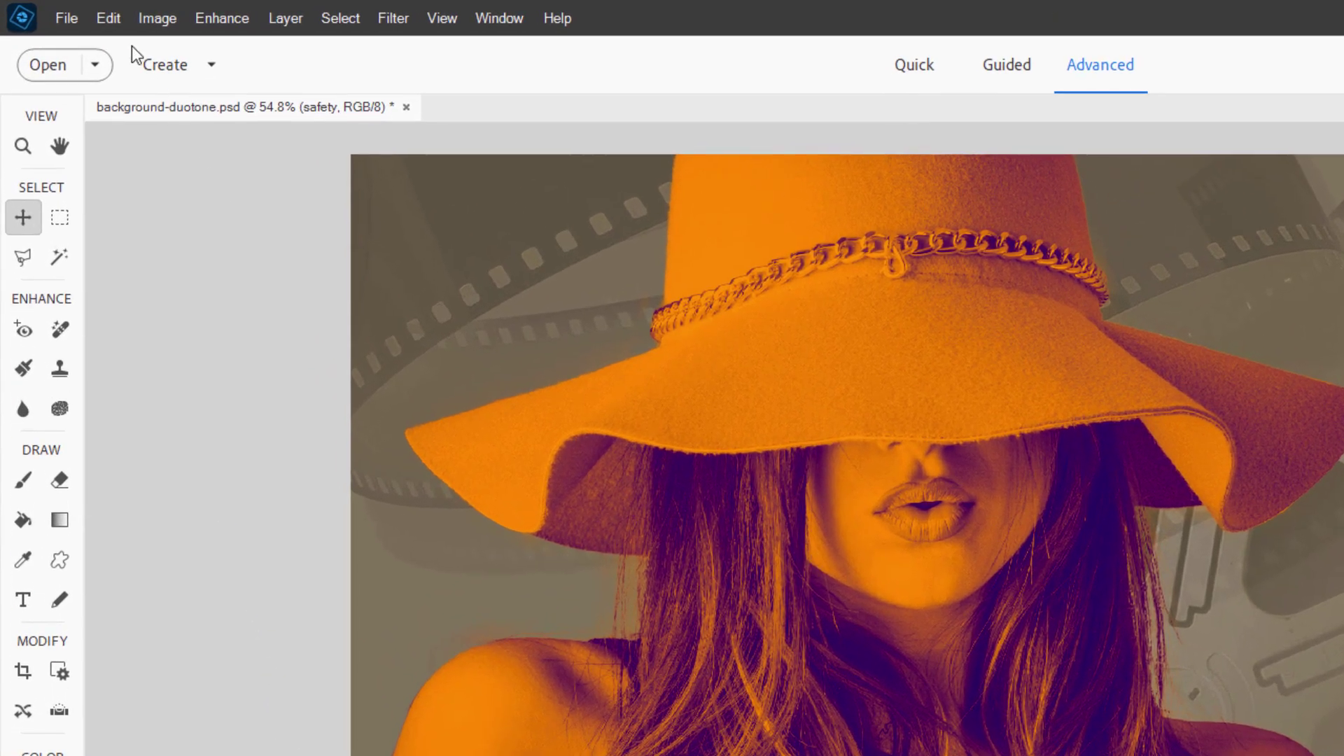
- Set UI Mode to Dark in General preferences and accept the relaunch notice
left_click(109, 19)
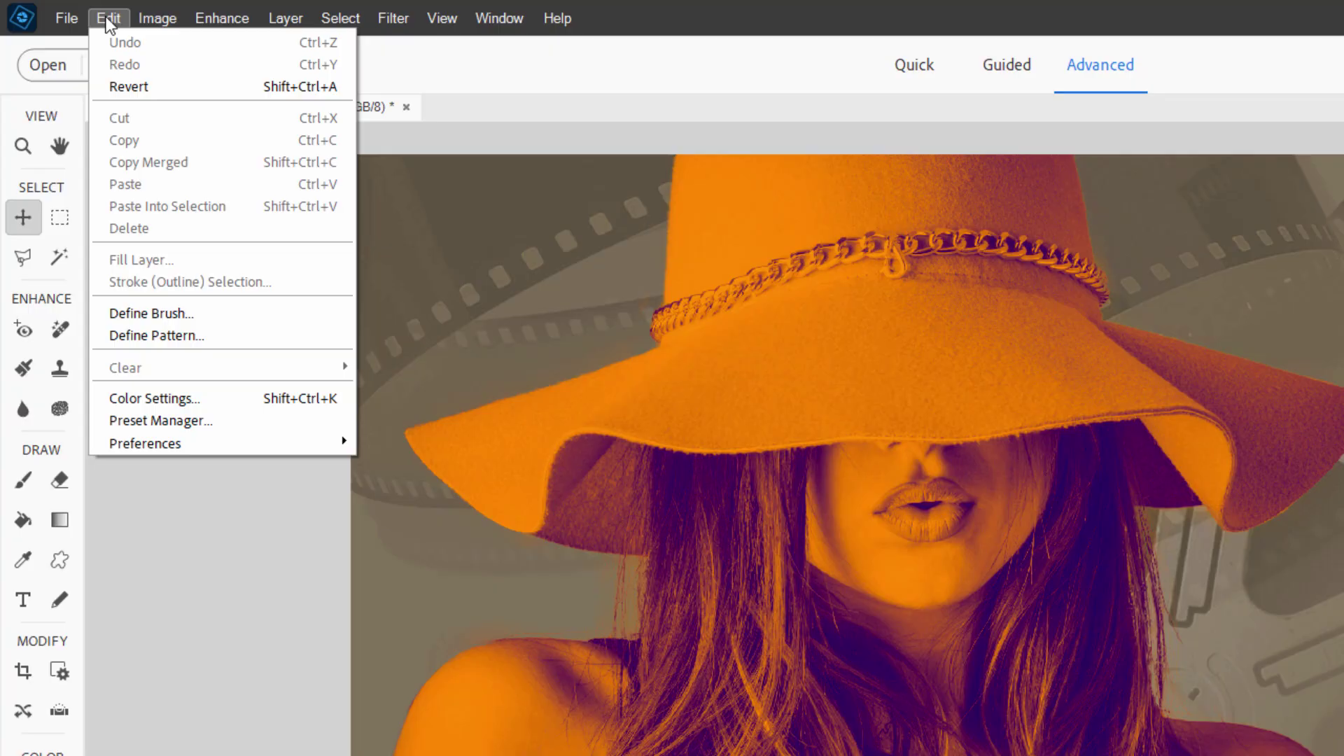
mouse_move(232, 446)
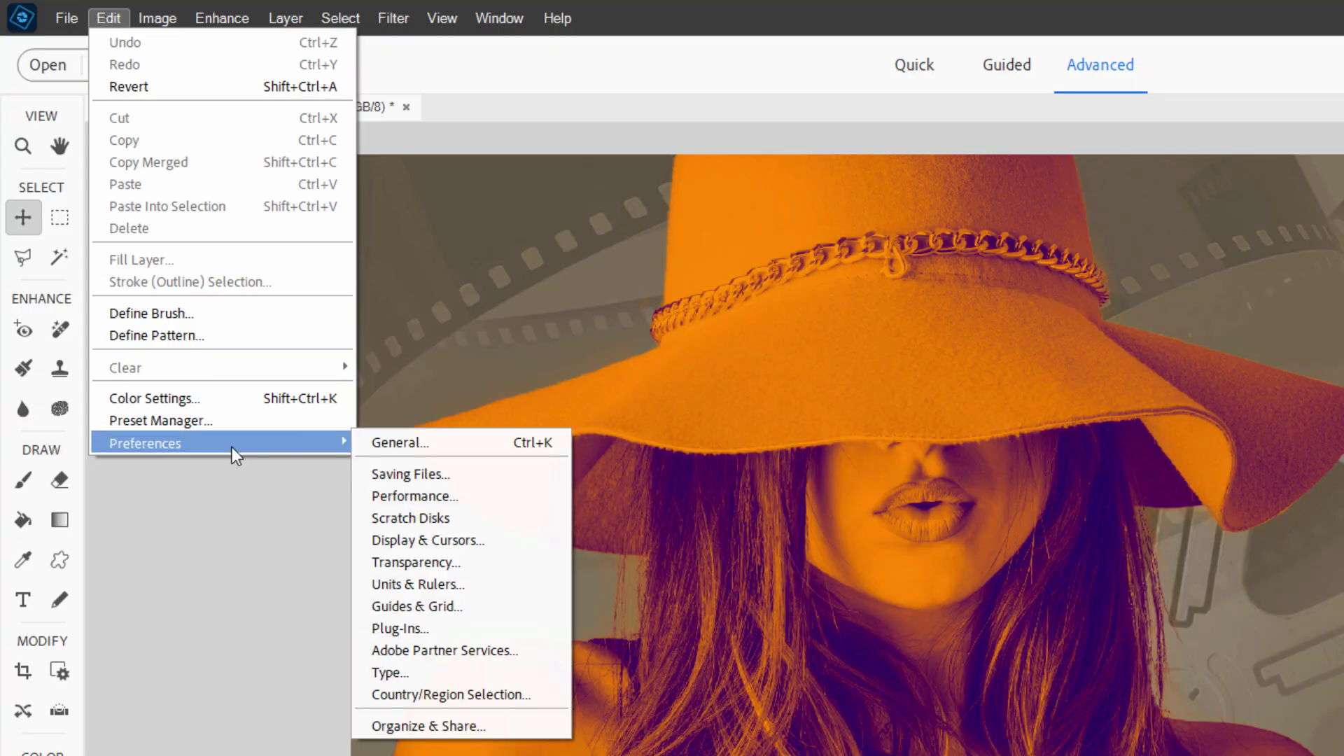
left_click(412, 441)
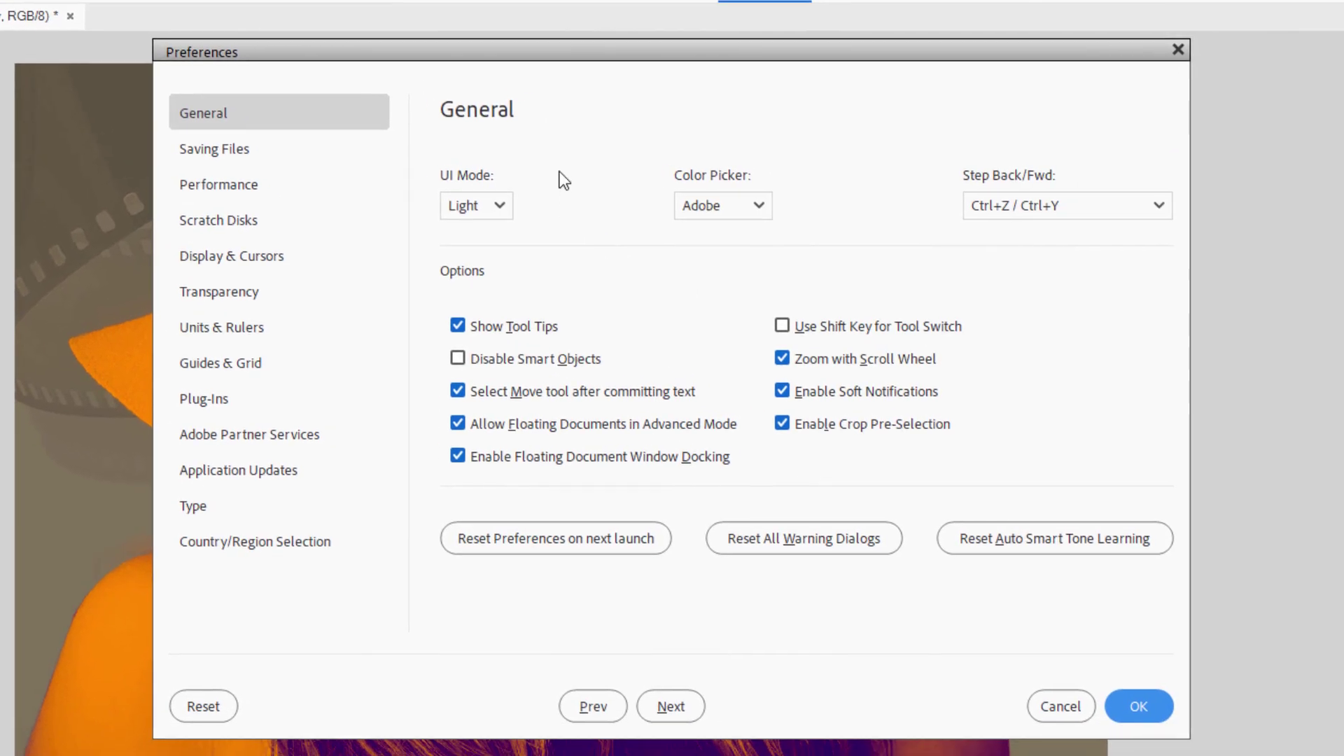
left_click(503, 206)
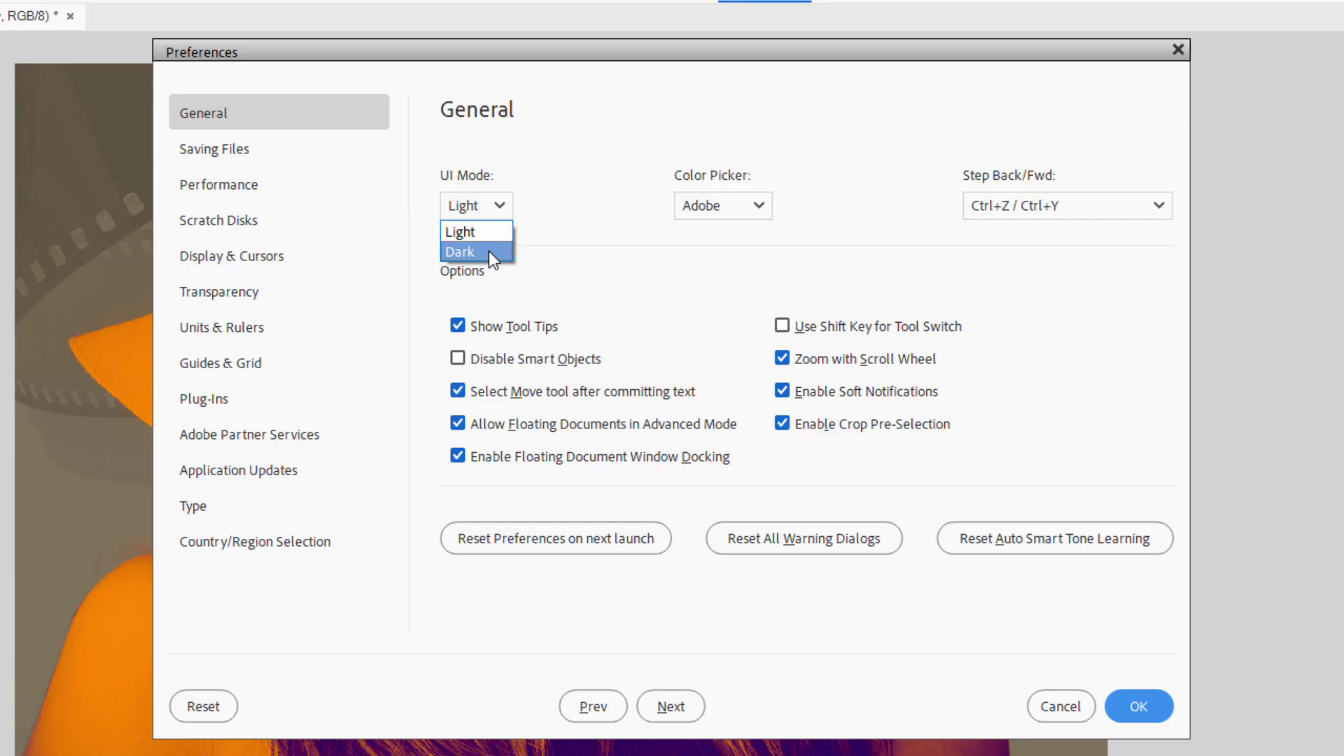
left_click(488, 251)
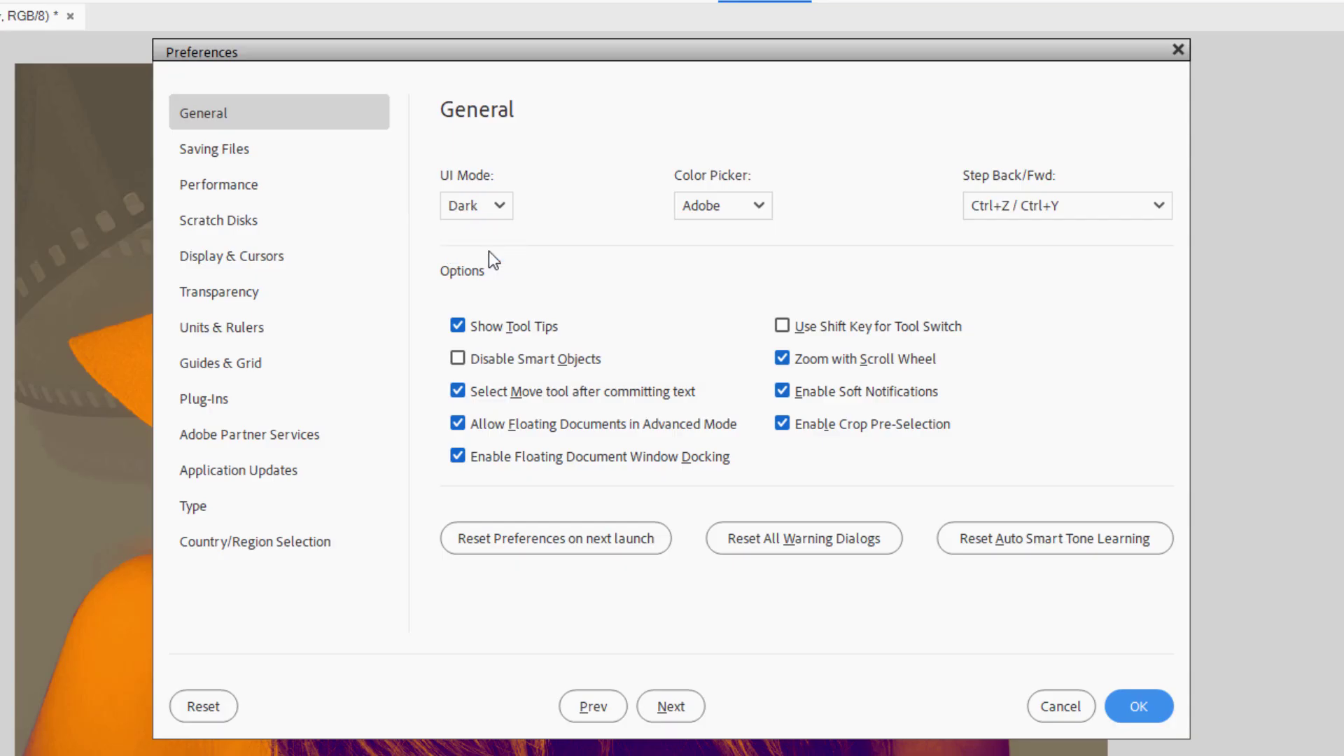
left_click(1158, 706)
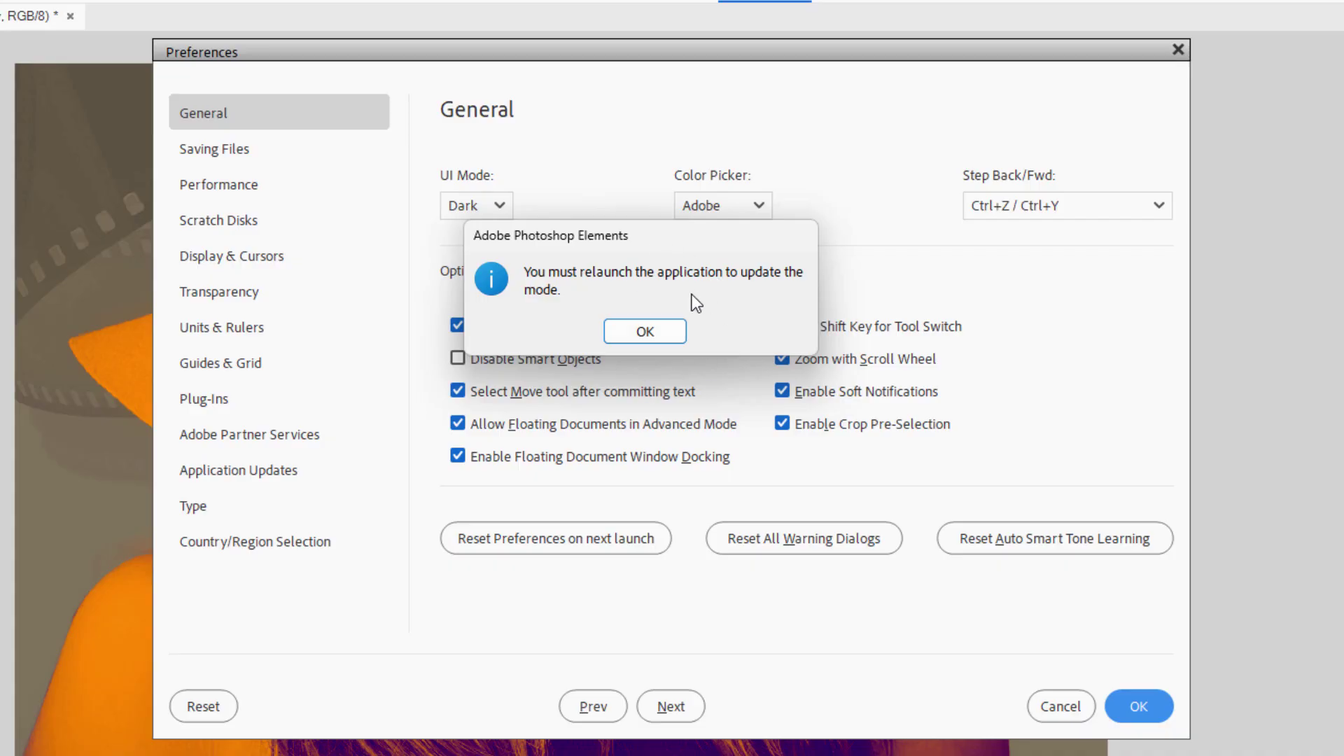
left_click(655, 330)
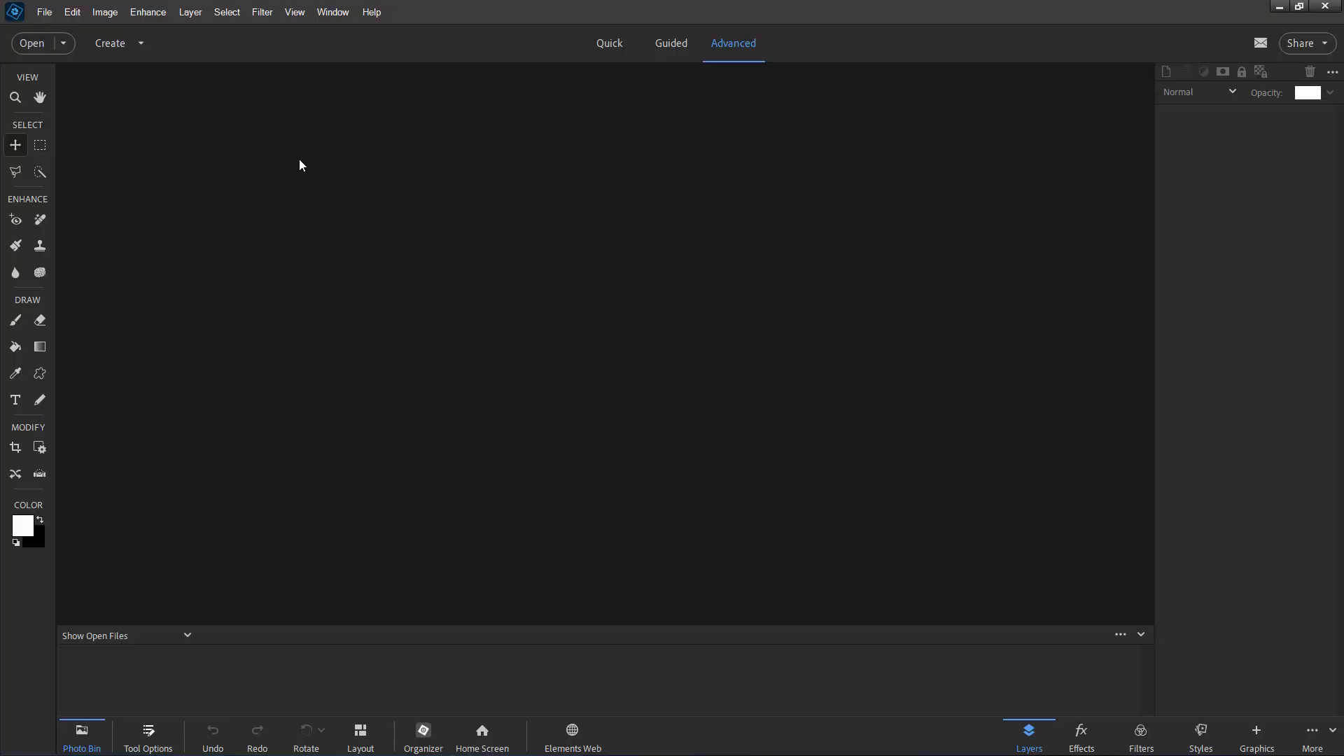
- Reopen background-duotone.psd from the recently edited files
left_click(45, 17)
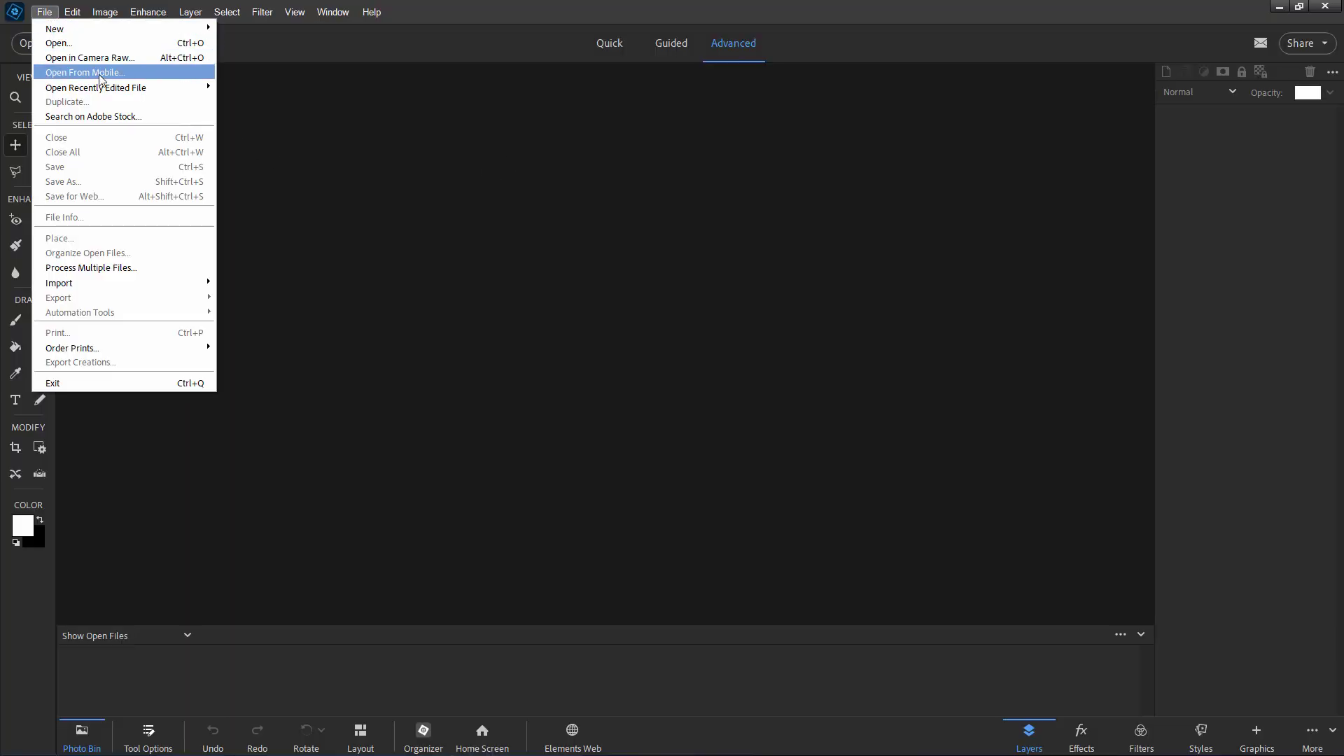
mouse_move(115, 88)
left_click(259, 89)
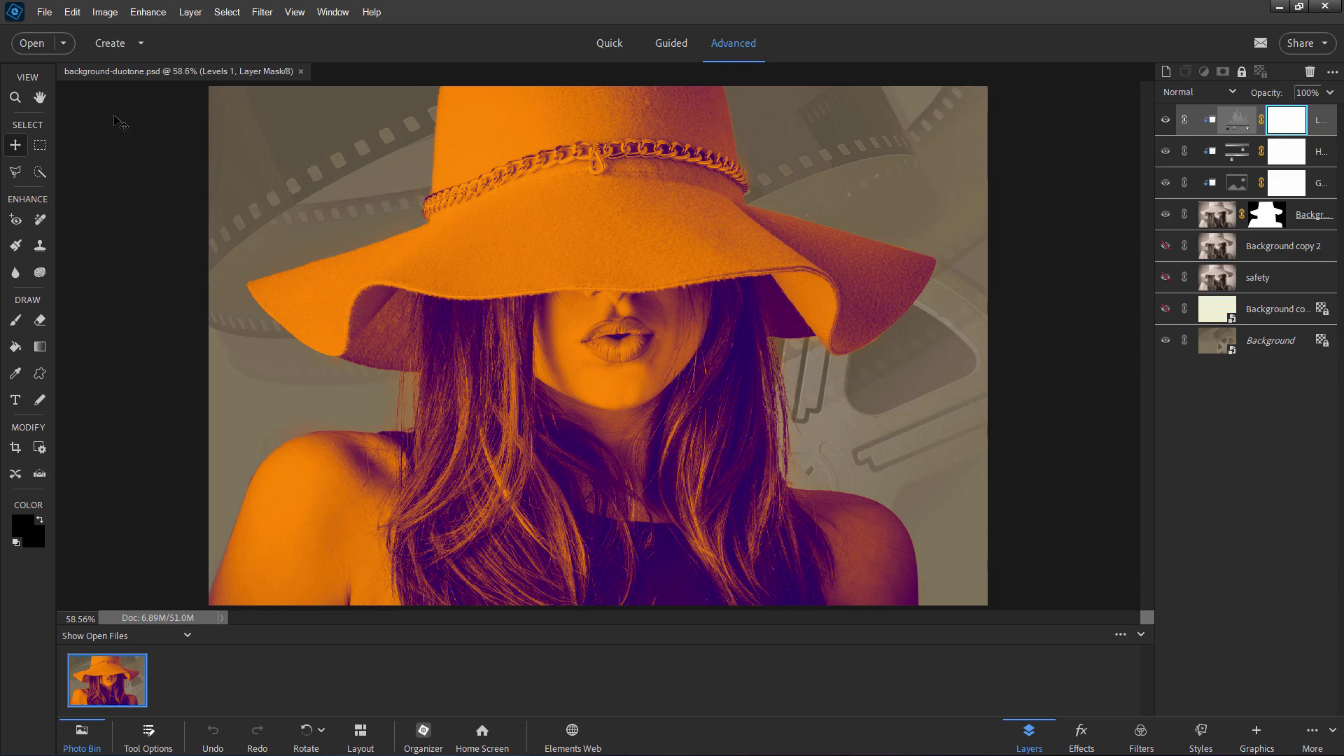
- Switch UI Mode back to Light in General preferences and accept the relaunch notice
left_click(72, 11)
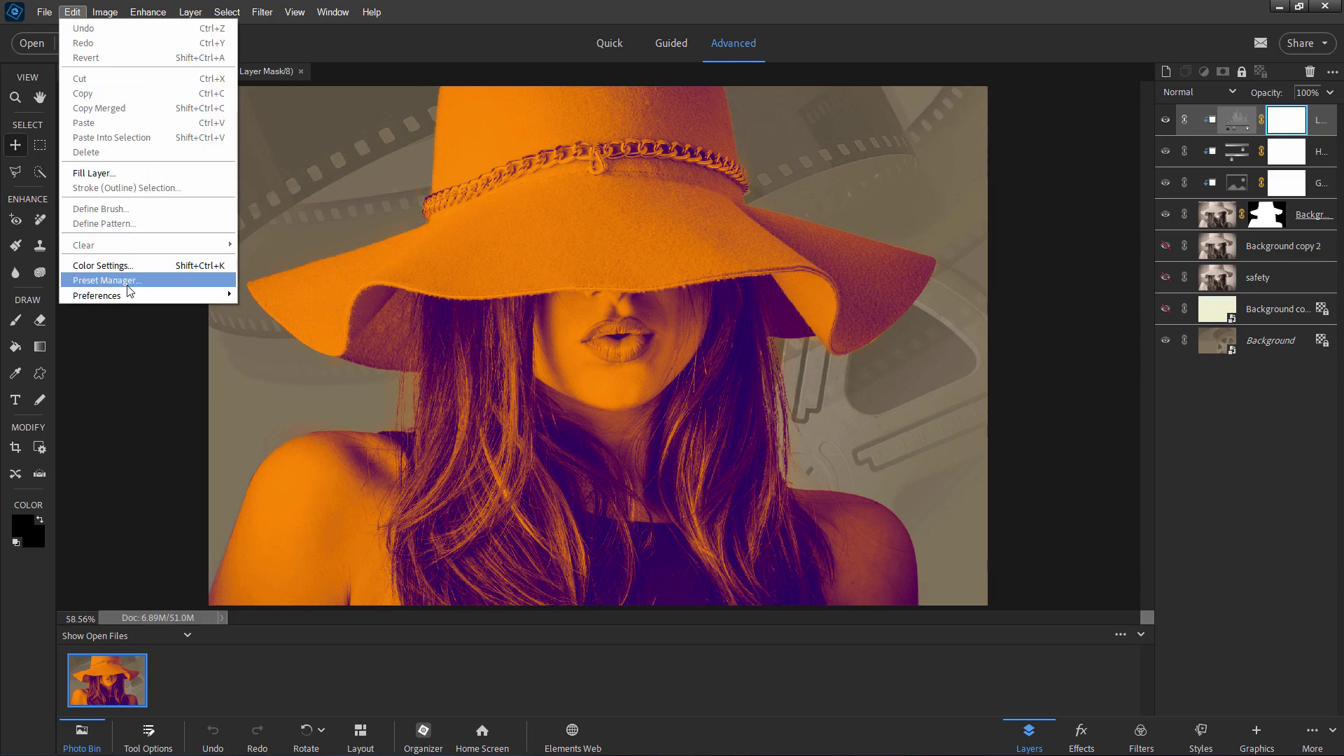
mouse_move(135, 296)
left_click(247, 294)
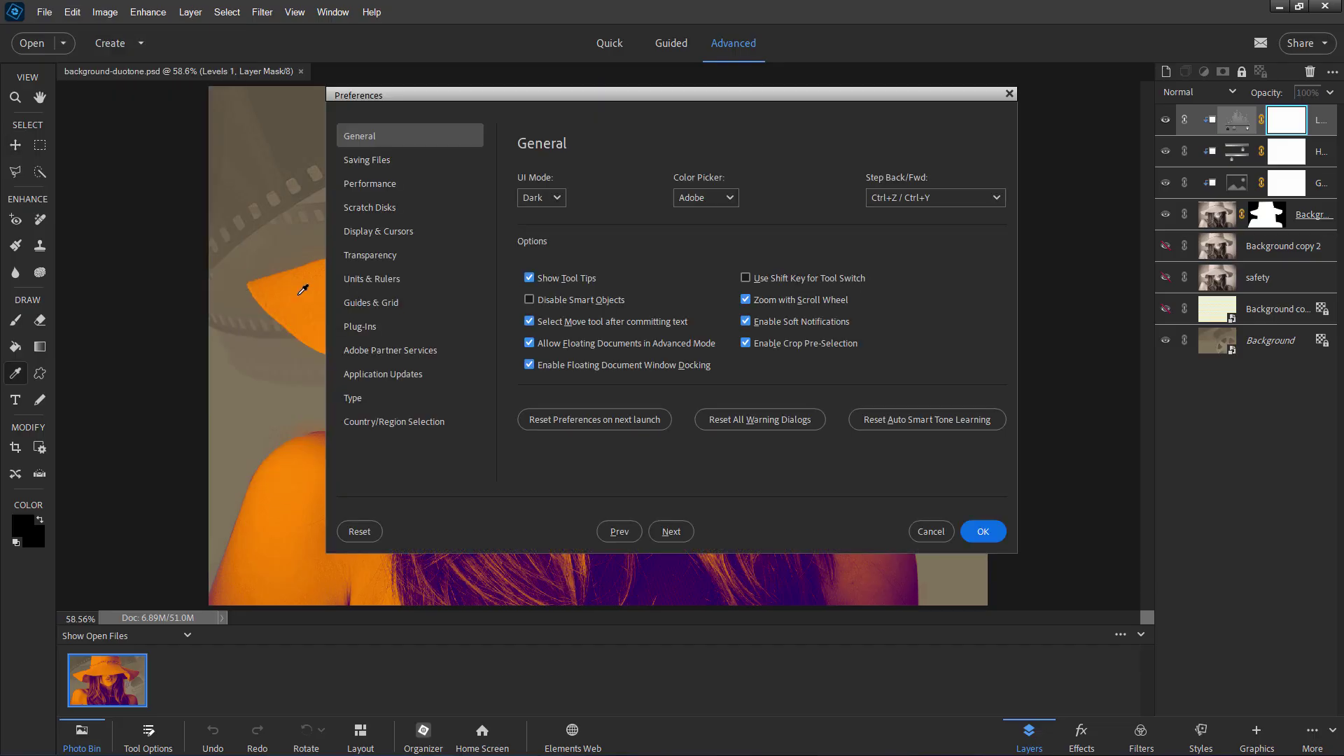
left_click(548, 198)
left_click(548, 209)
left_click(990, 532)
left_click(674, 293)
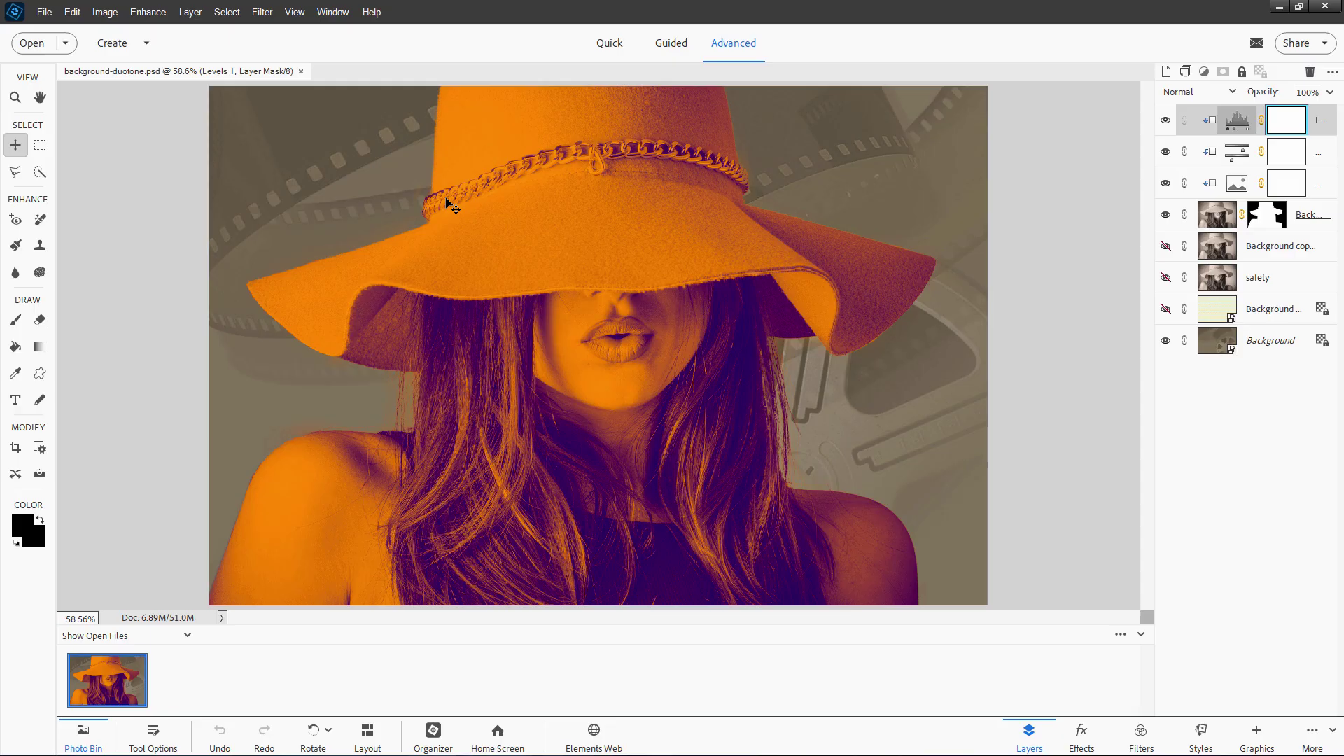
- Open the General page of Edit > Preferences, with UI Mode still Light
left_click(72, 12)
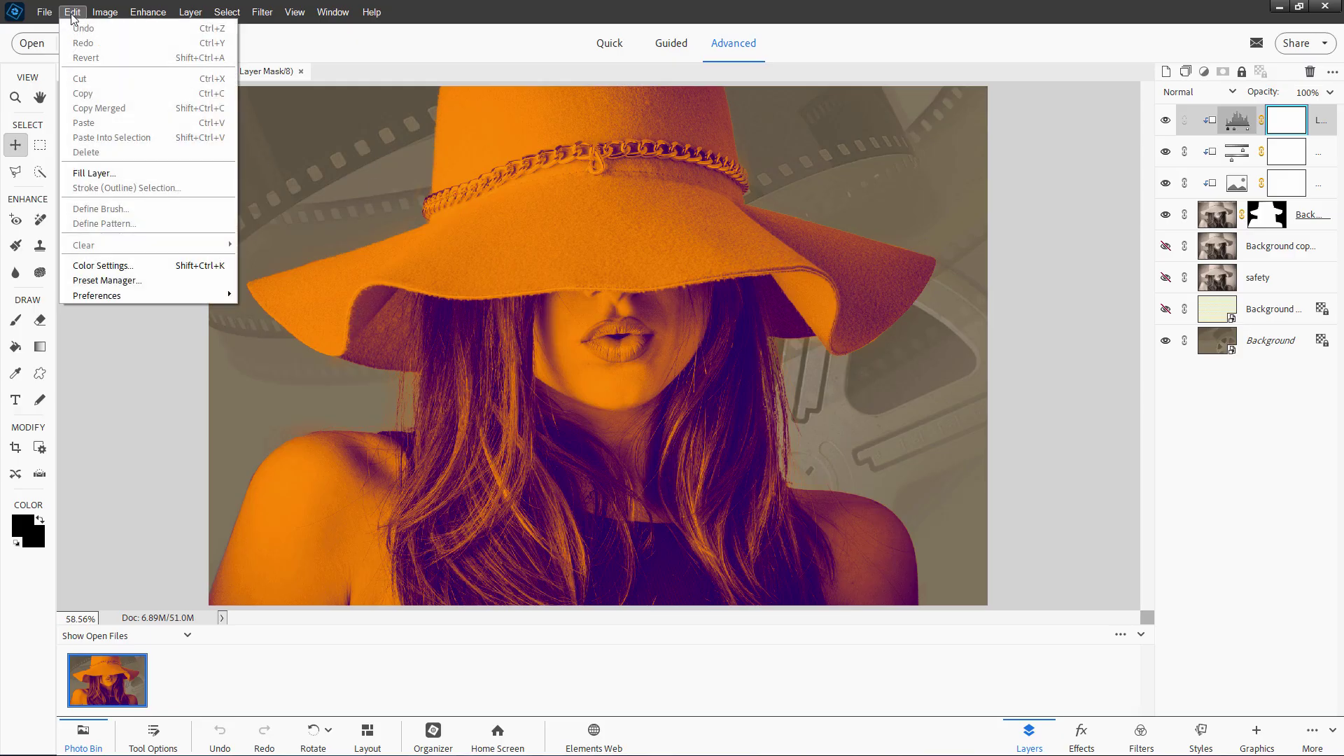
mouse_move(142, 296)
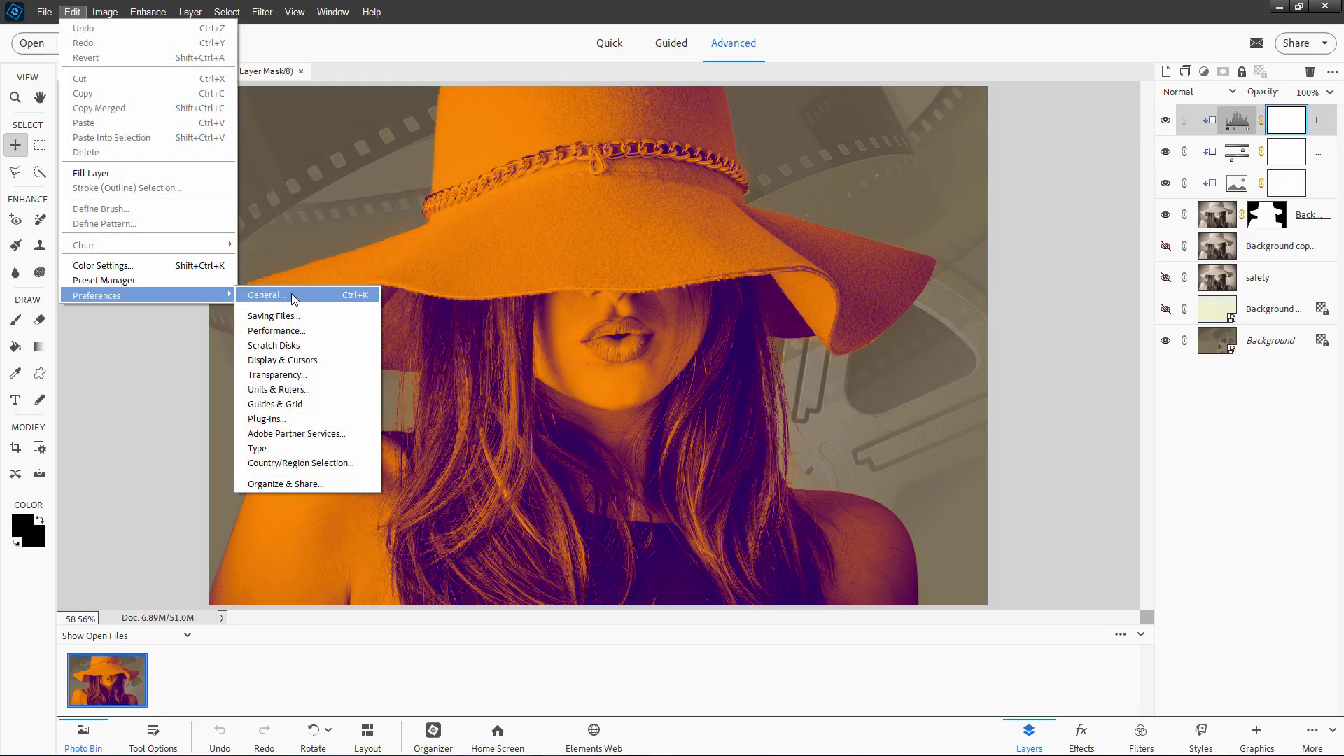
left_click(338, 295)
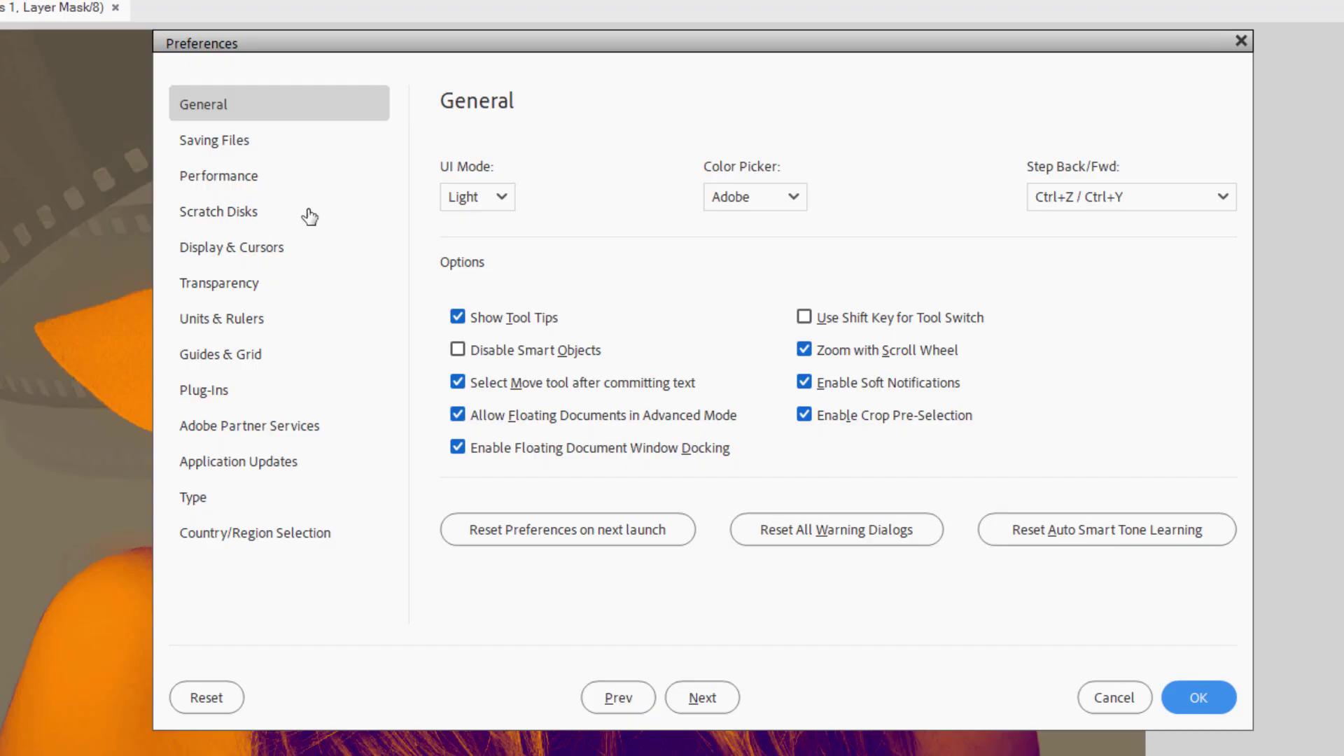
- On Display & Cursors, try Standard, Full Size cursors and crosshair; keep Normal Brush Tip without crosshair
left_click(296, 251)
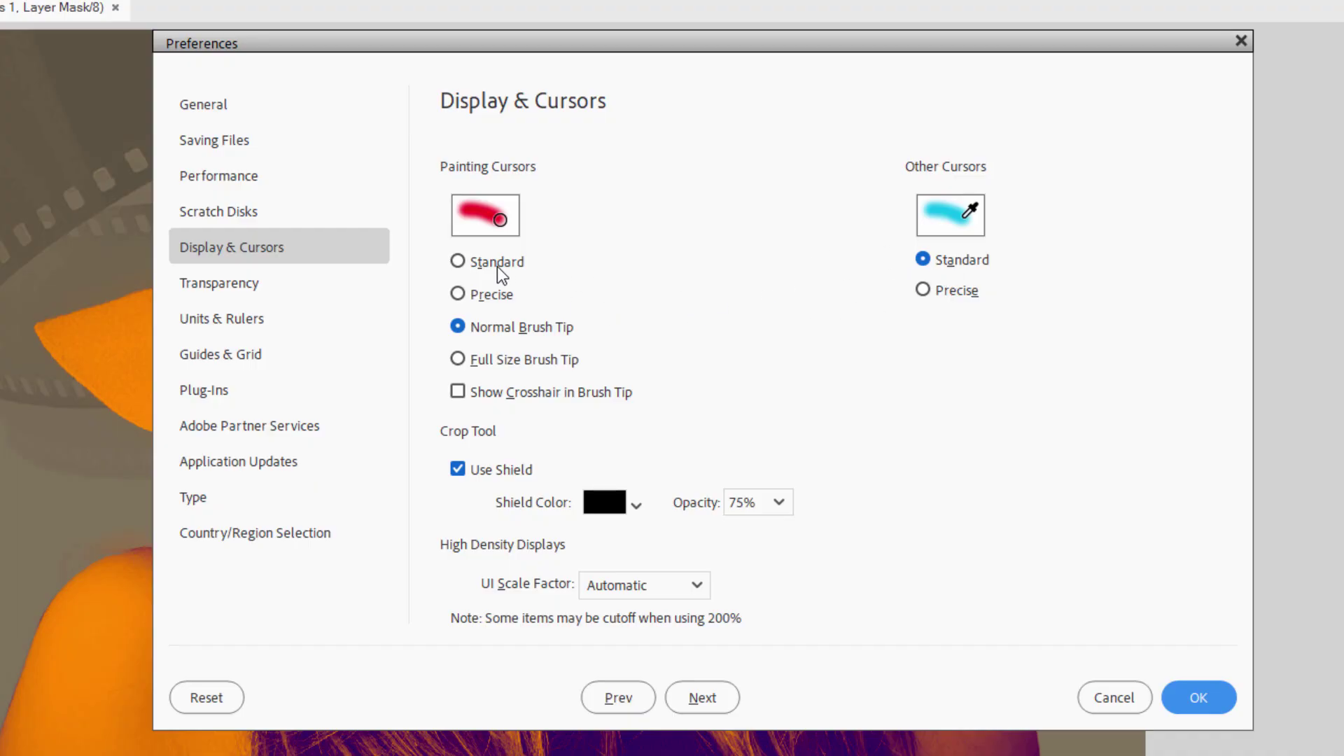
left_click(457, 261)
left_click(458, 326)
left_click(462, 362)
left_click(463, 325)
left_click(458, 360)
left_click(462, 326)
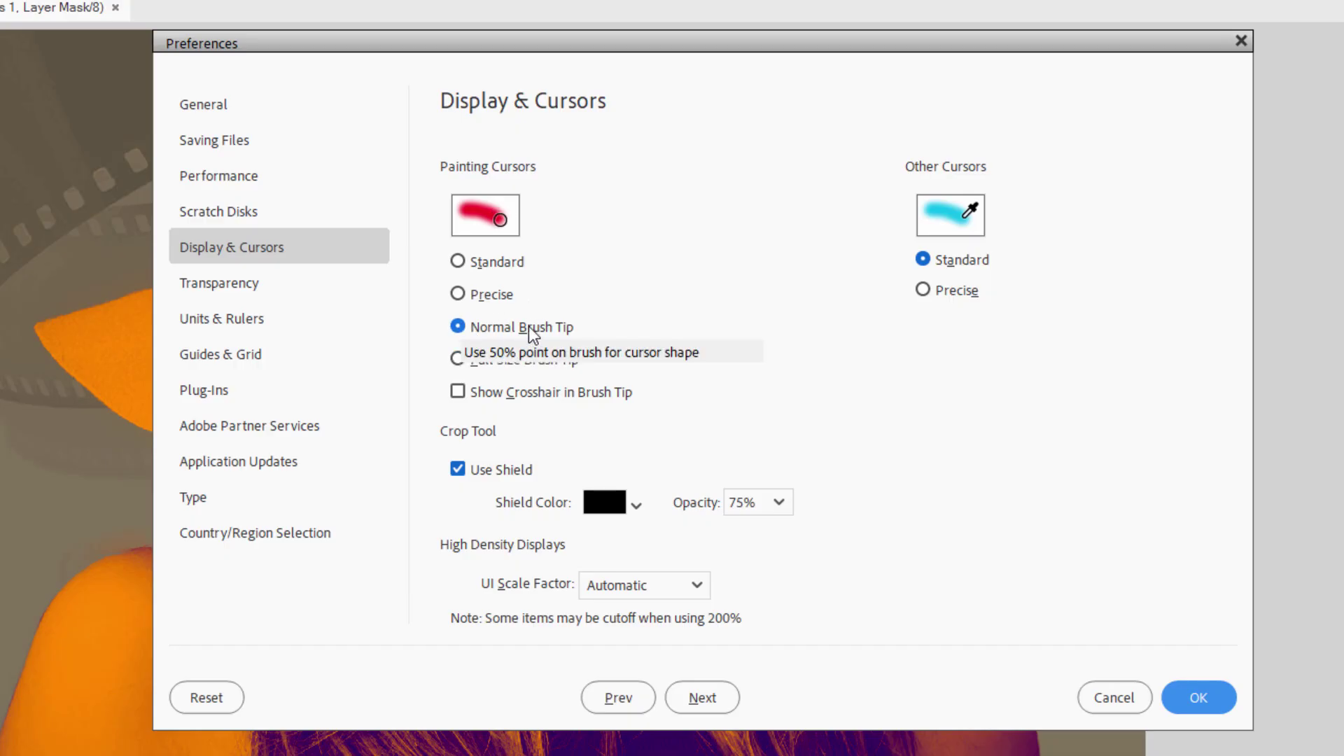
left_click(458, 391)
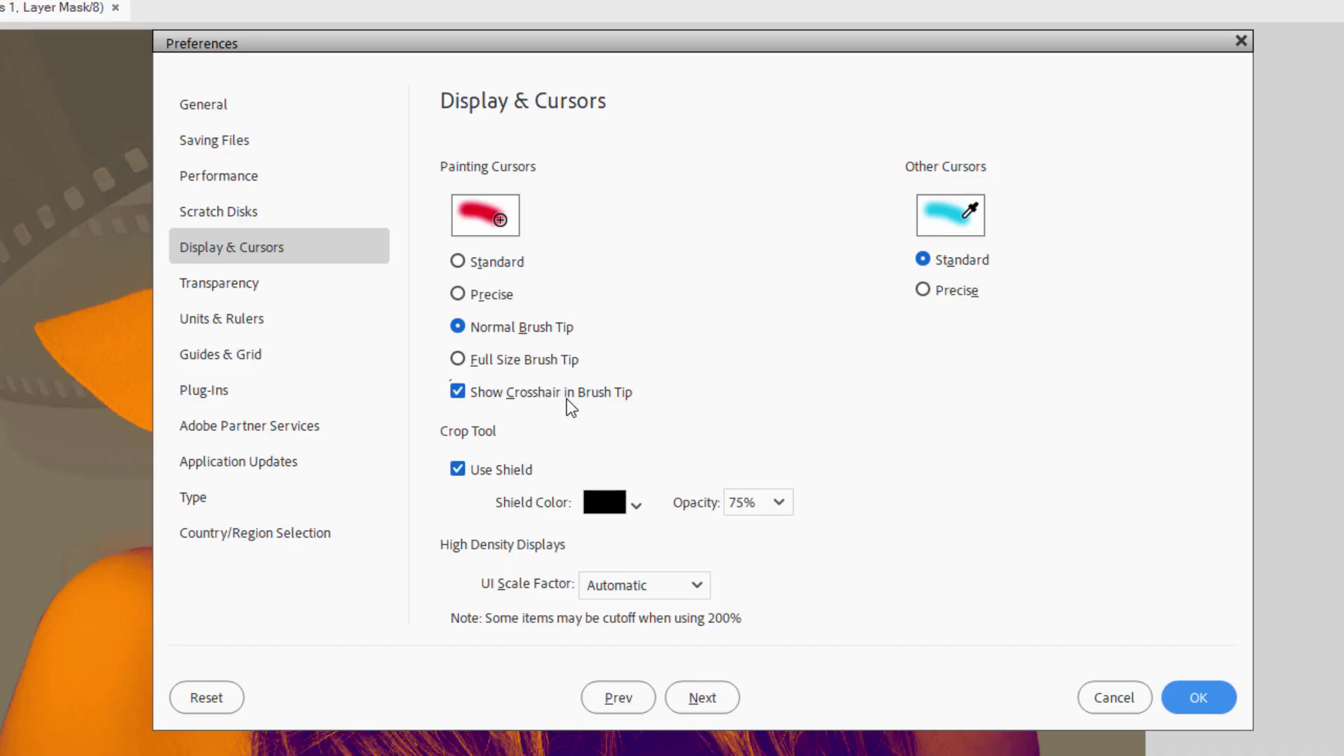
left_click(459, 392)
left_click(692, 586)
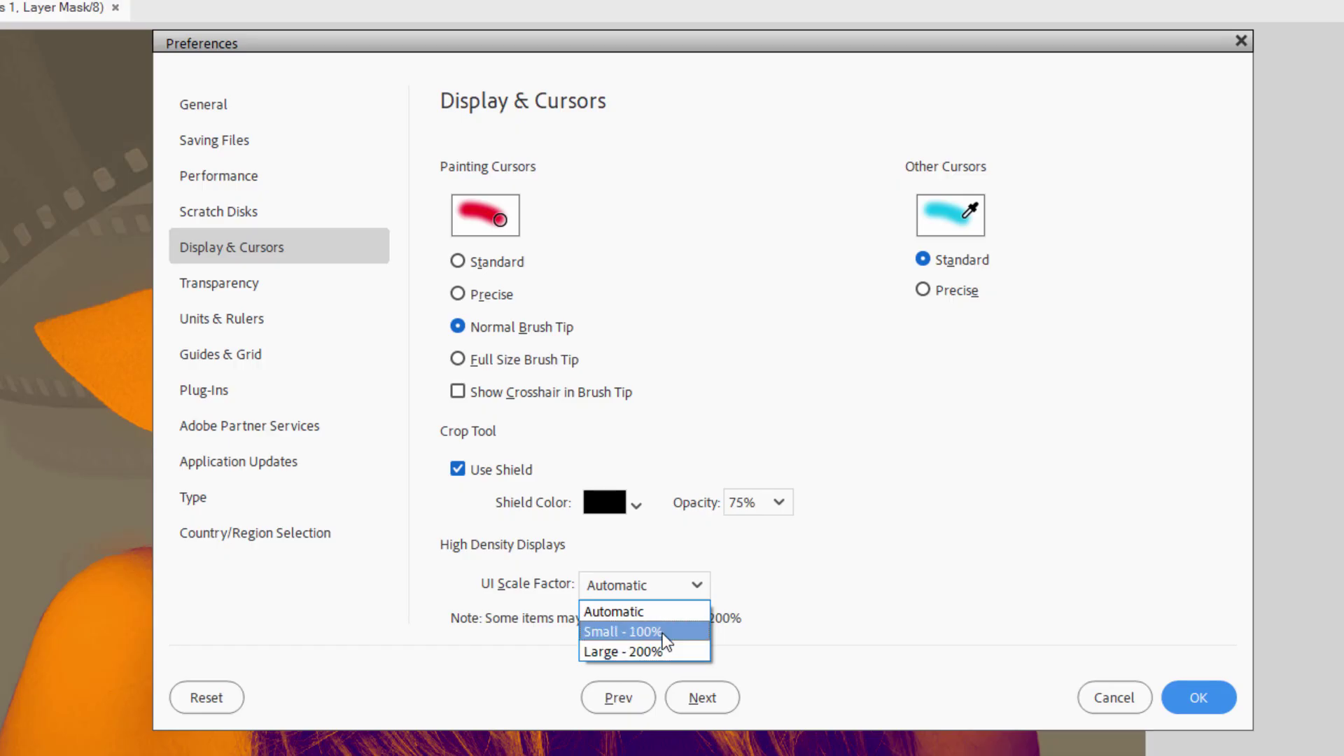
left_click(619, 610)
left_click(654, 584)
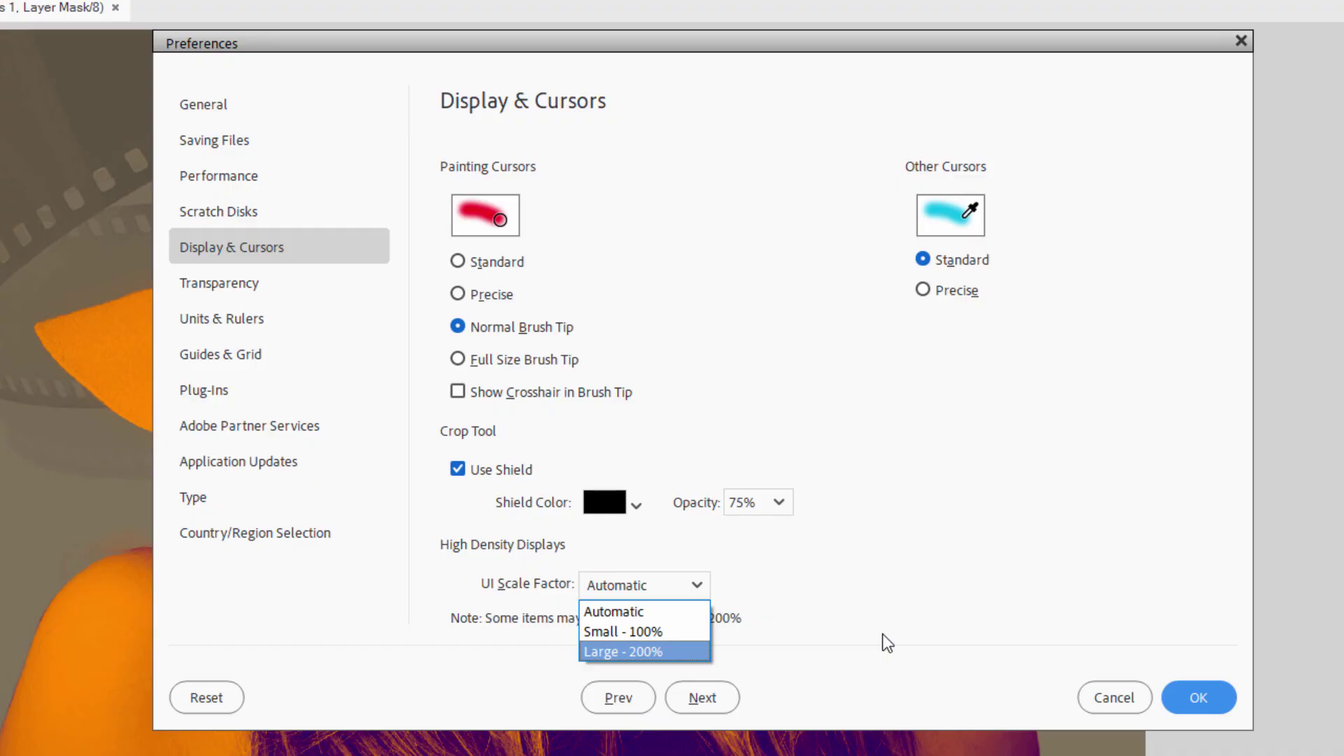
left_click(633, 613)
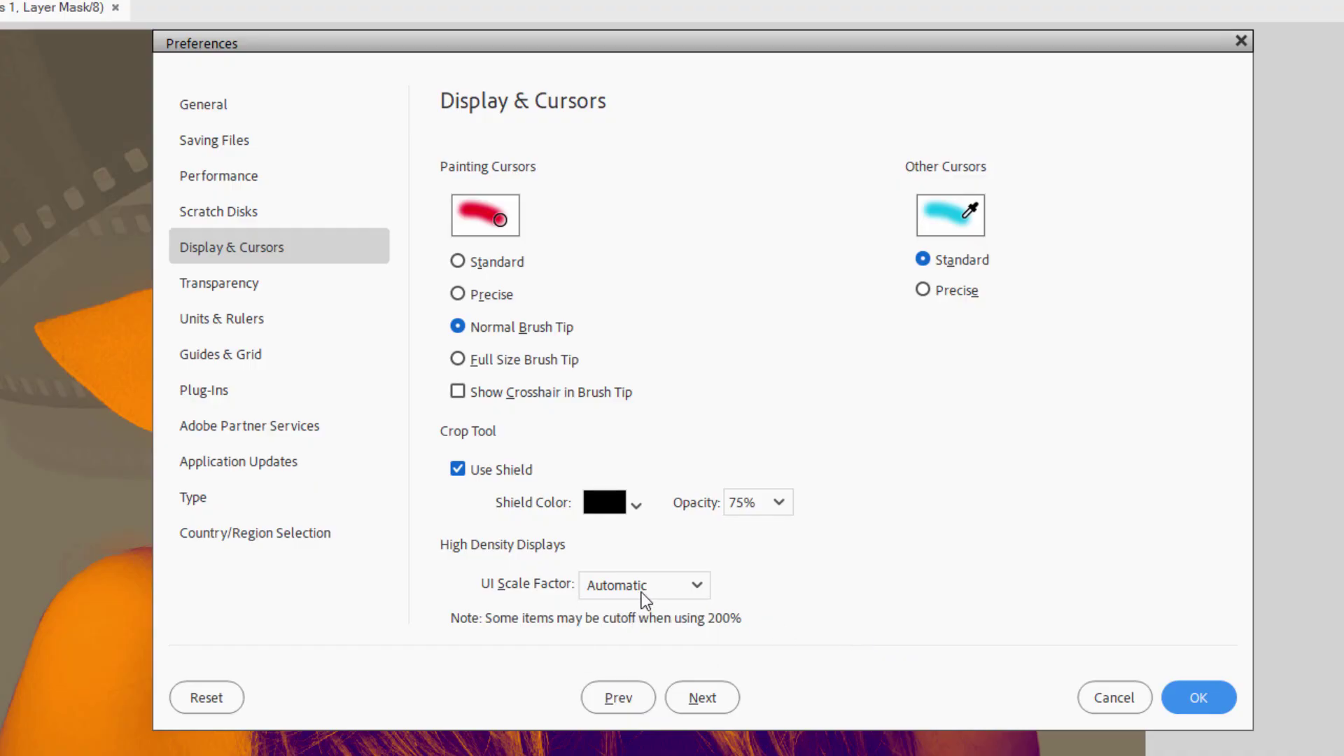
left_click(635, 589)
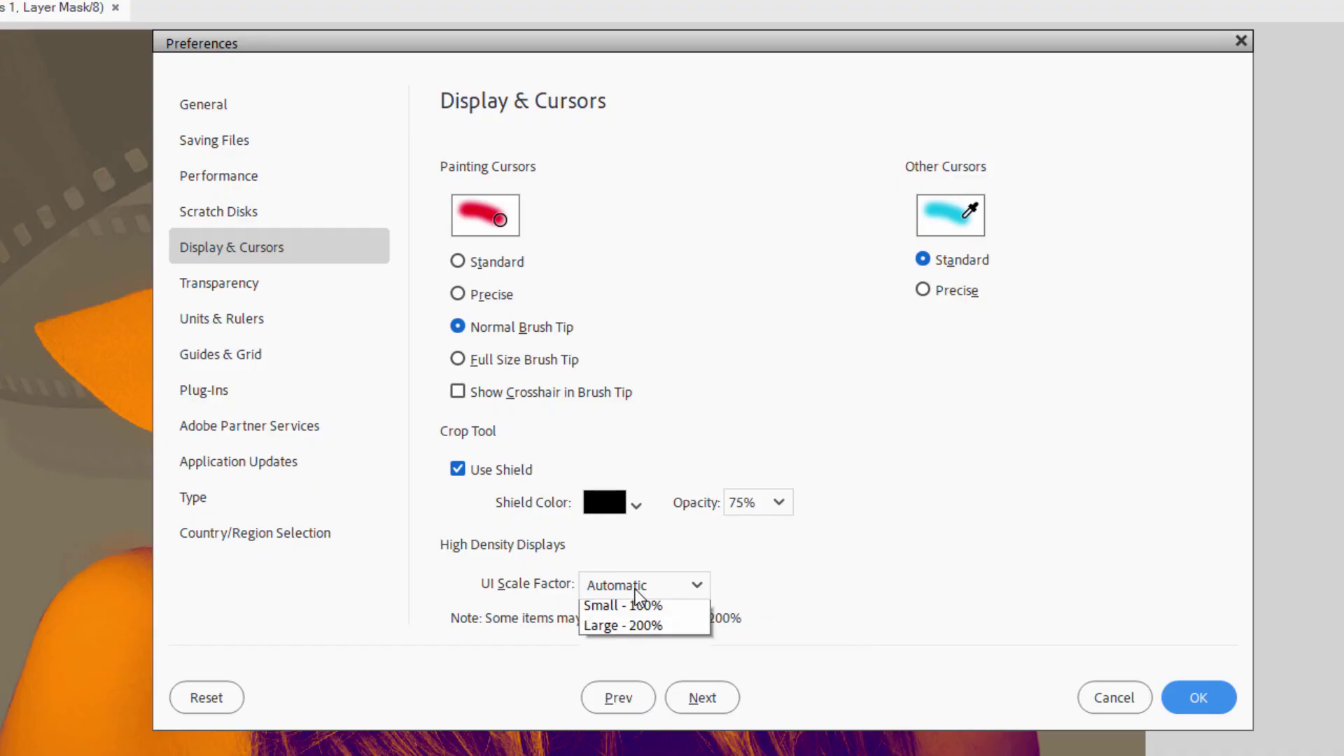
left_click(762, 585)
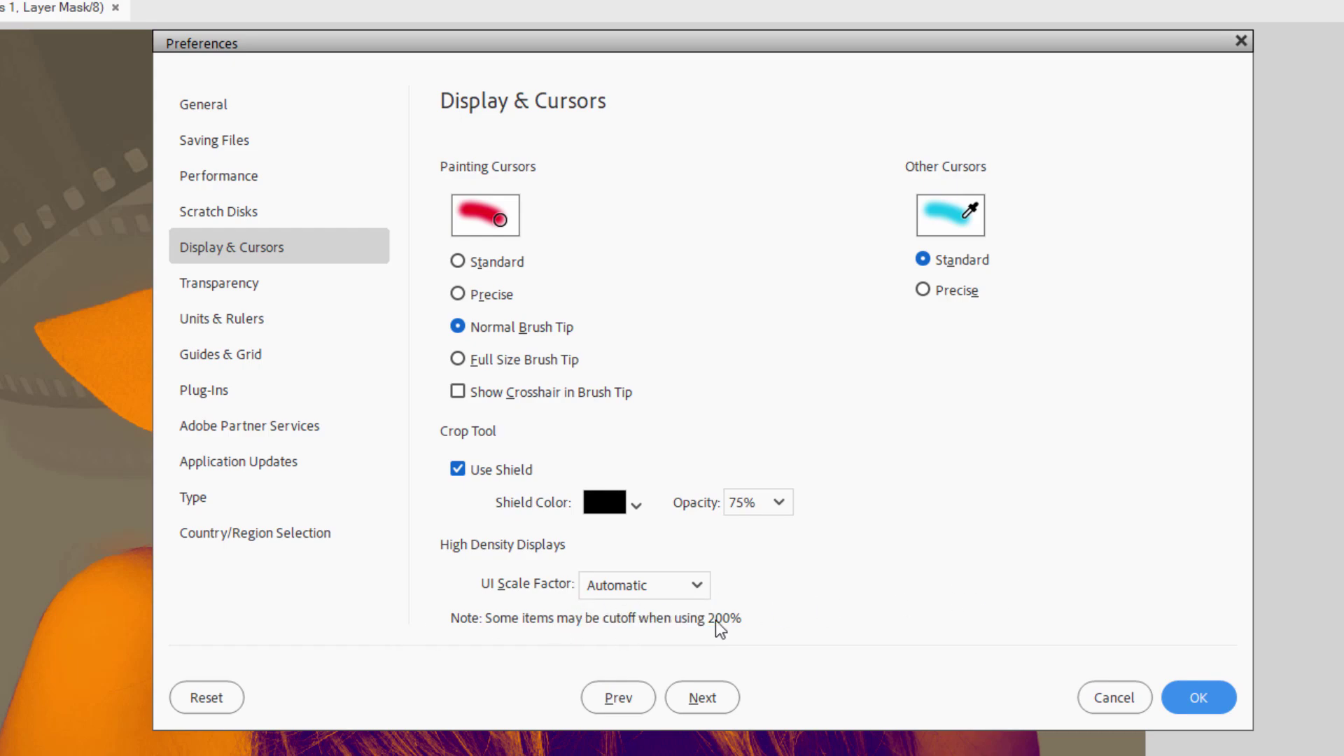
left_click(643, 585)
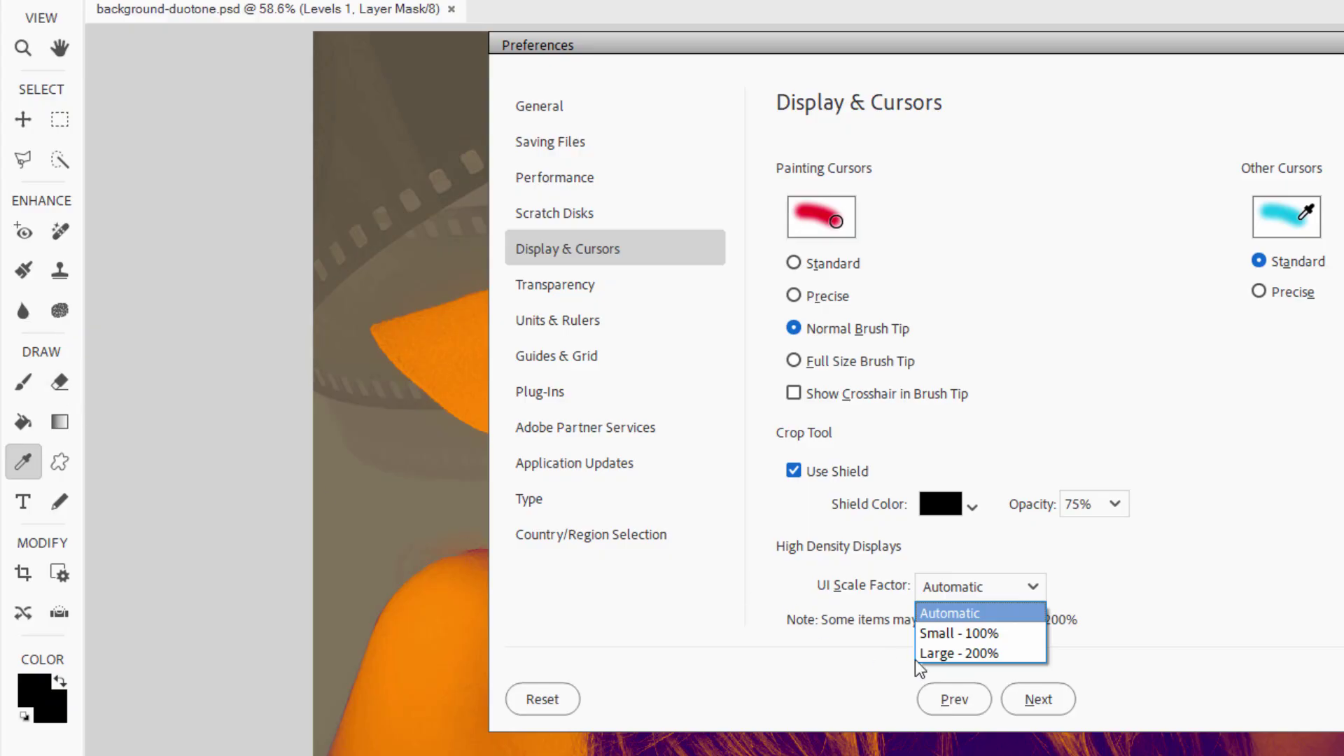
key("Down")
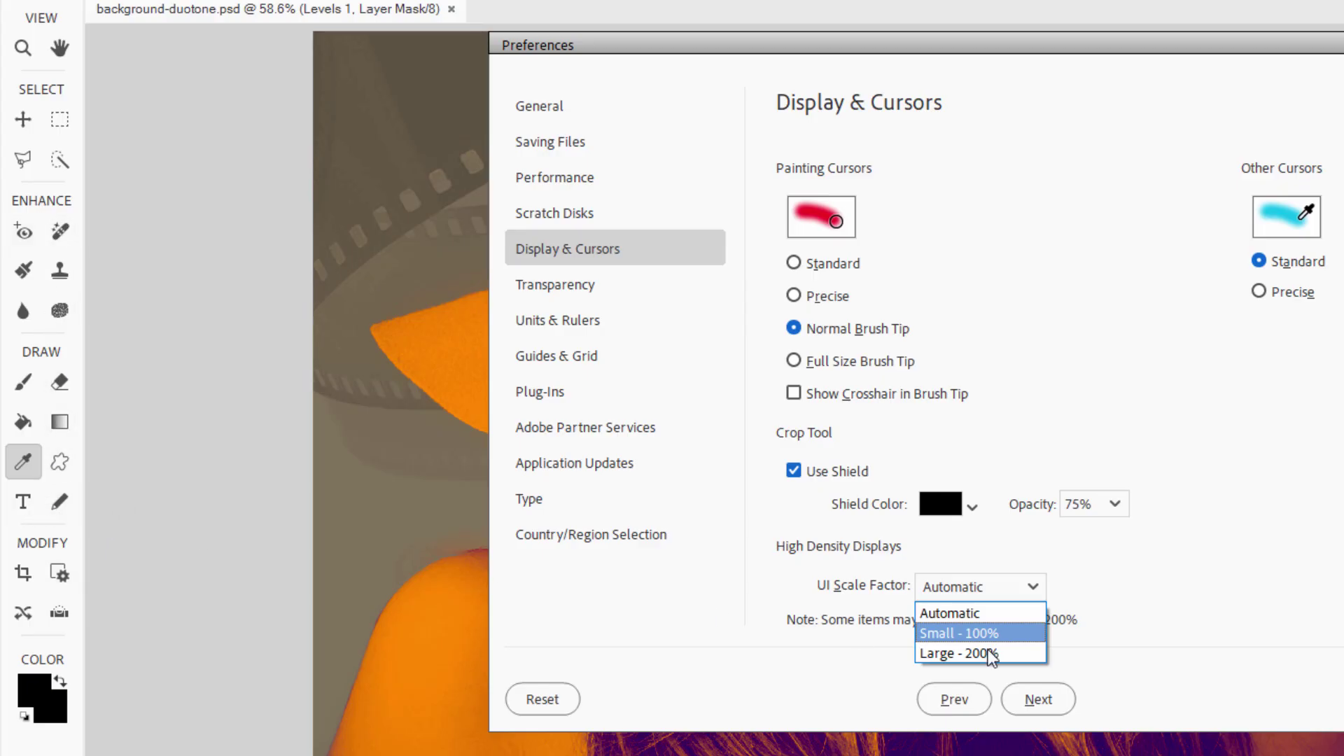
left_click(889, 636)
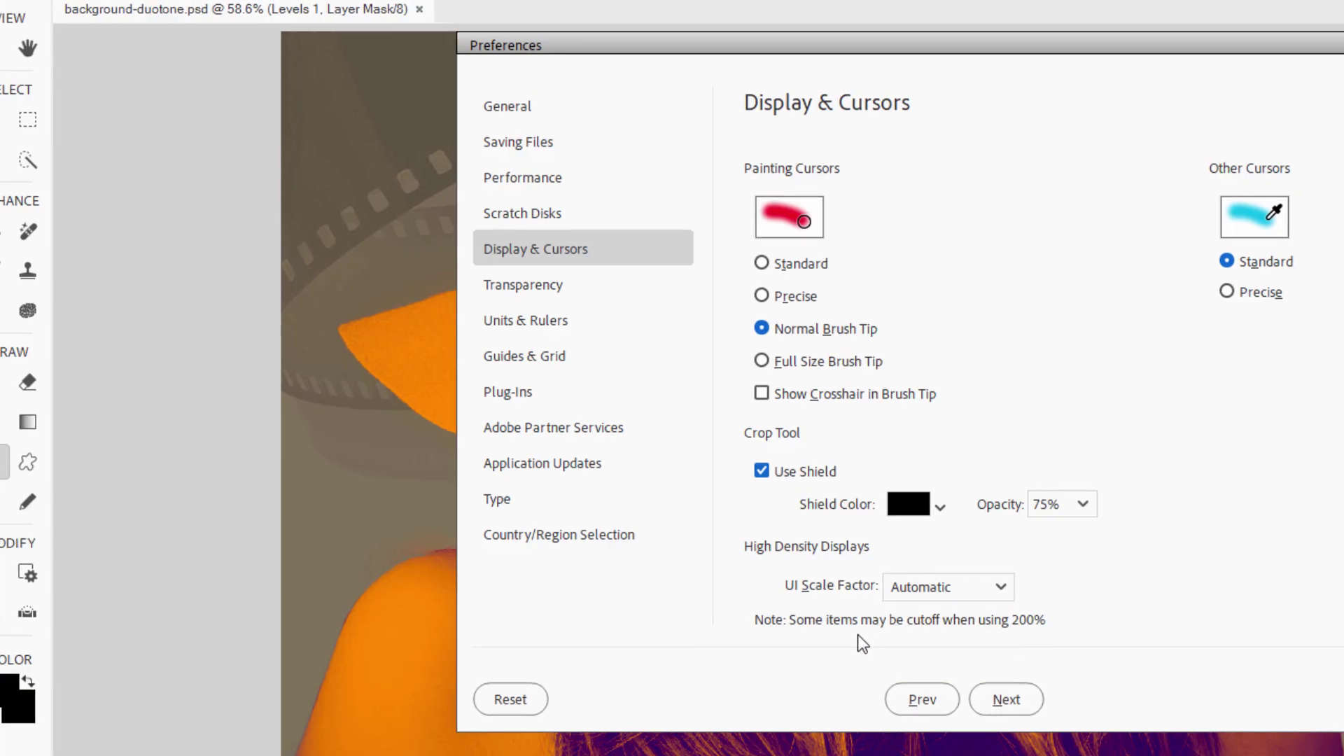
- On the Guides & Grid preferences page, set the guide colour to Cyan
left_click(269, 297)
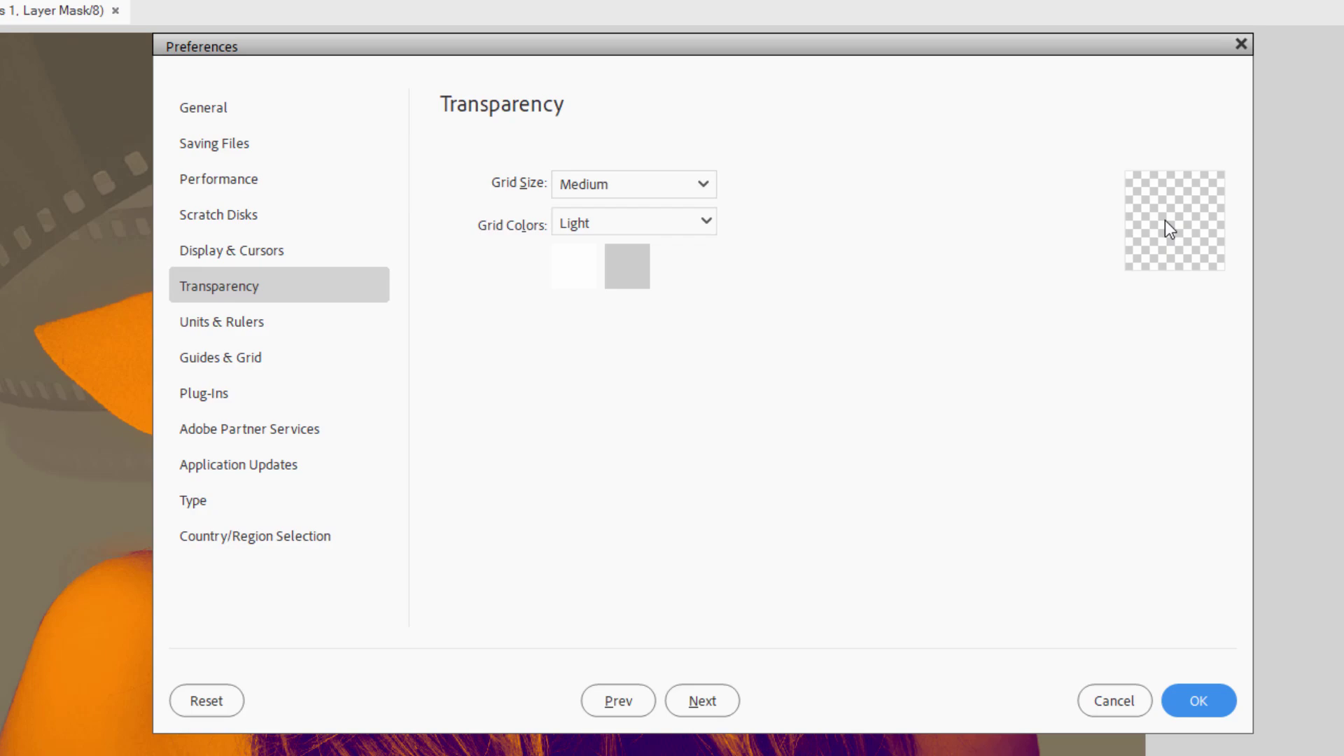
left_click(307, 358)
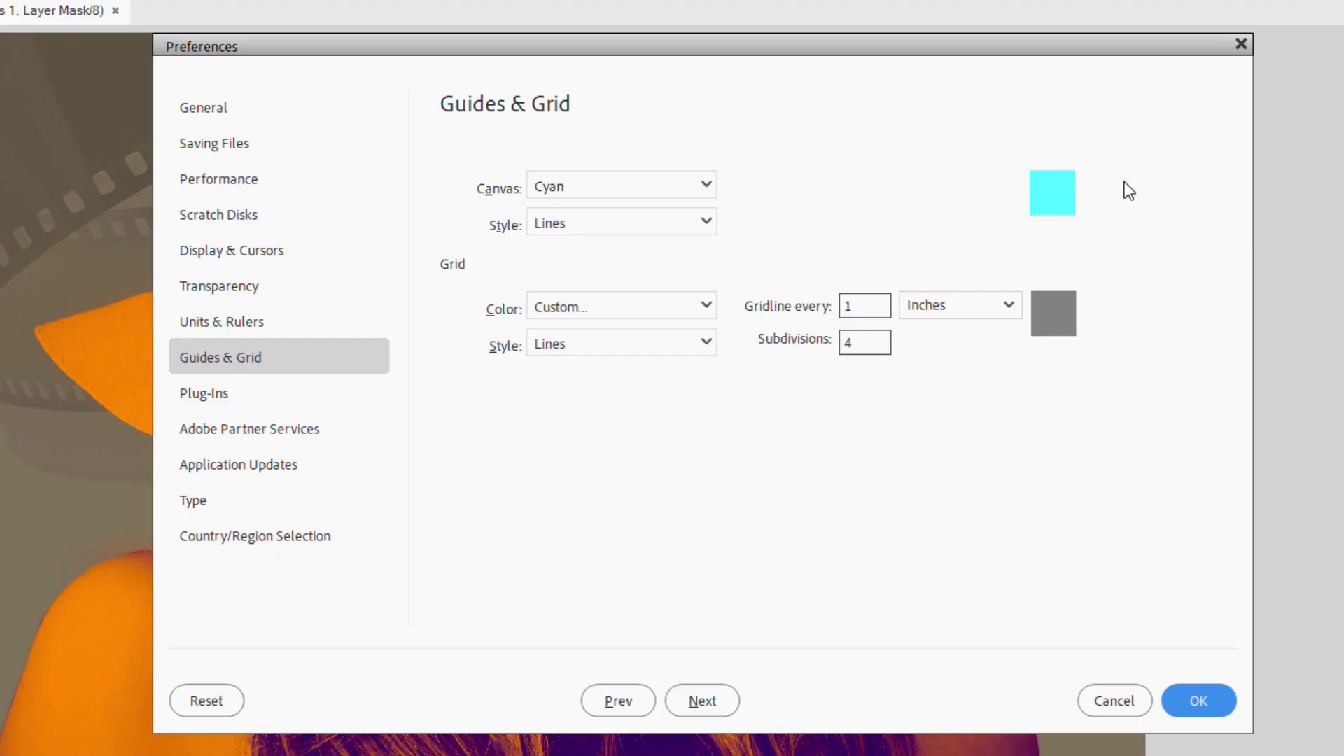
scroll(624, 184, "up", 6)
left_click(704, 179)
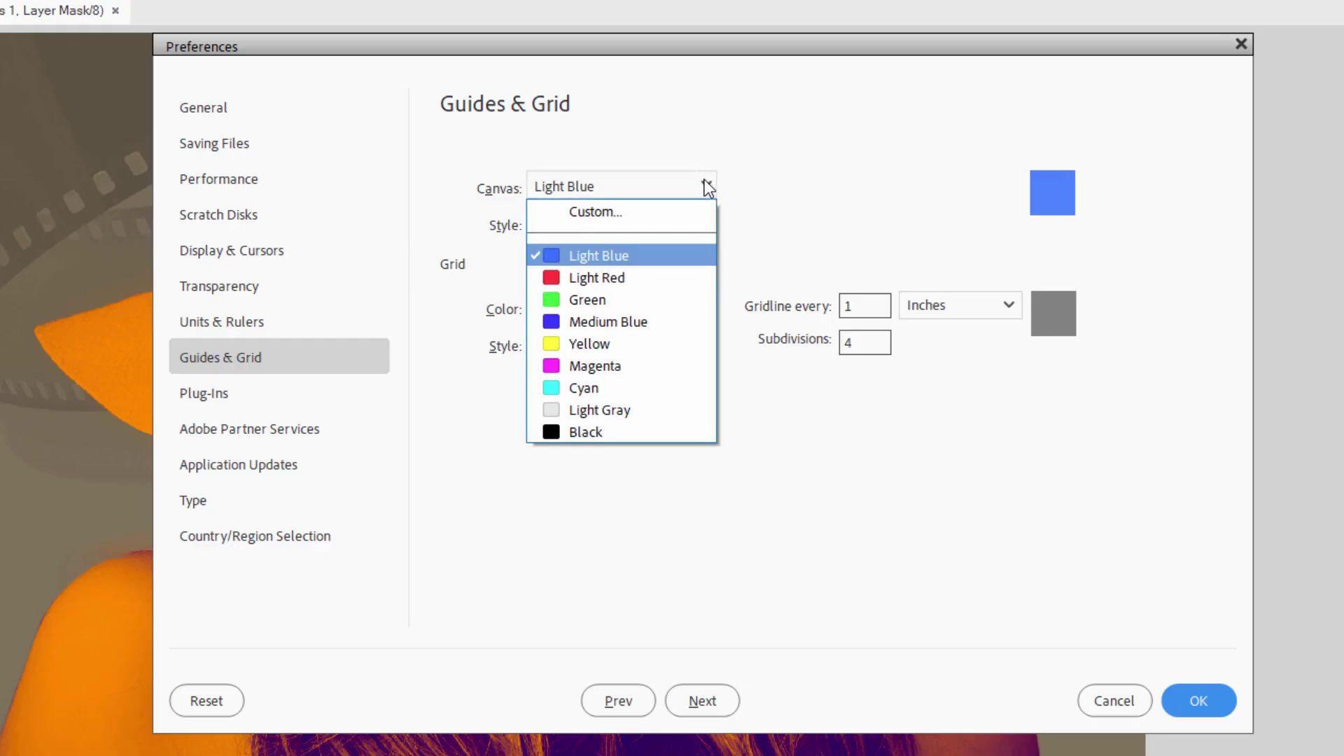
left_click(648, 388)
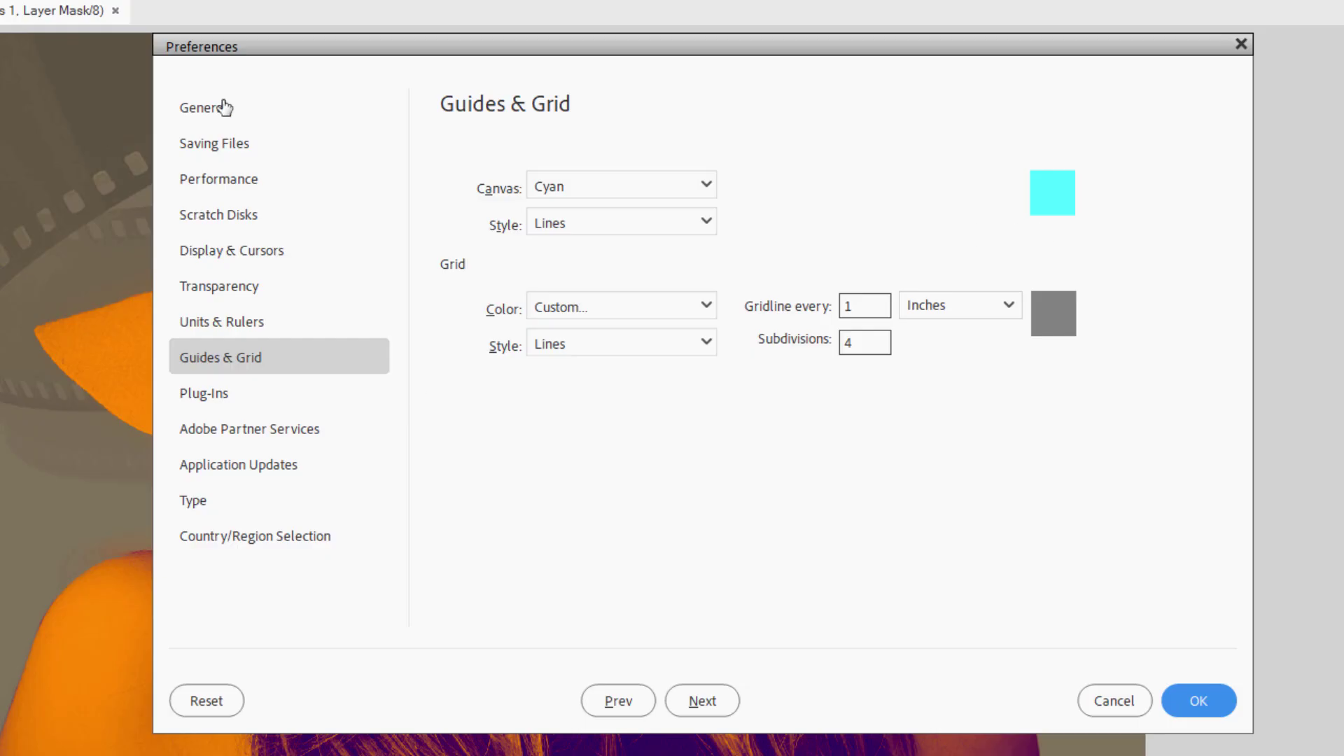
- Set Font Preview Size to Medium in Type preferences and confirm
left_click(204, 506)
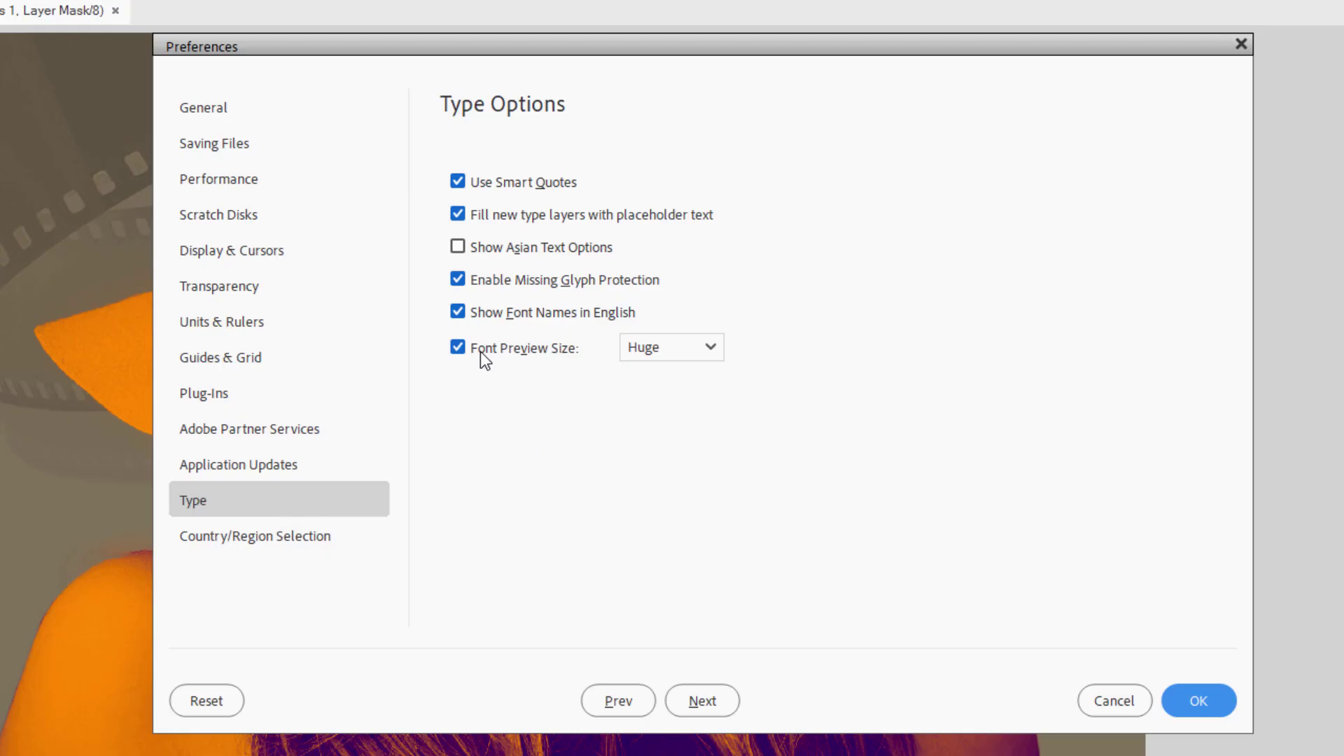
left_click(713, 350)
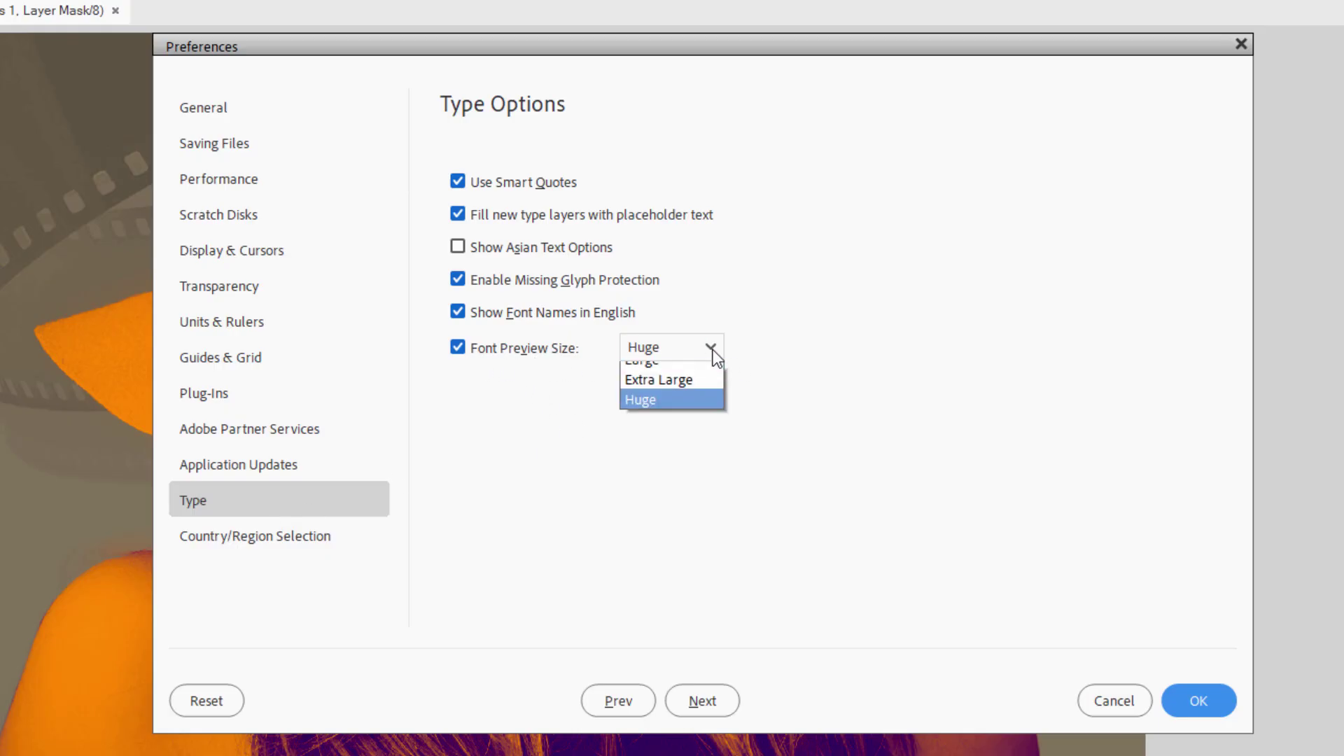
left_click(688, 396)
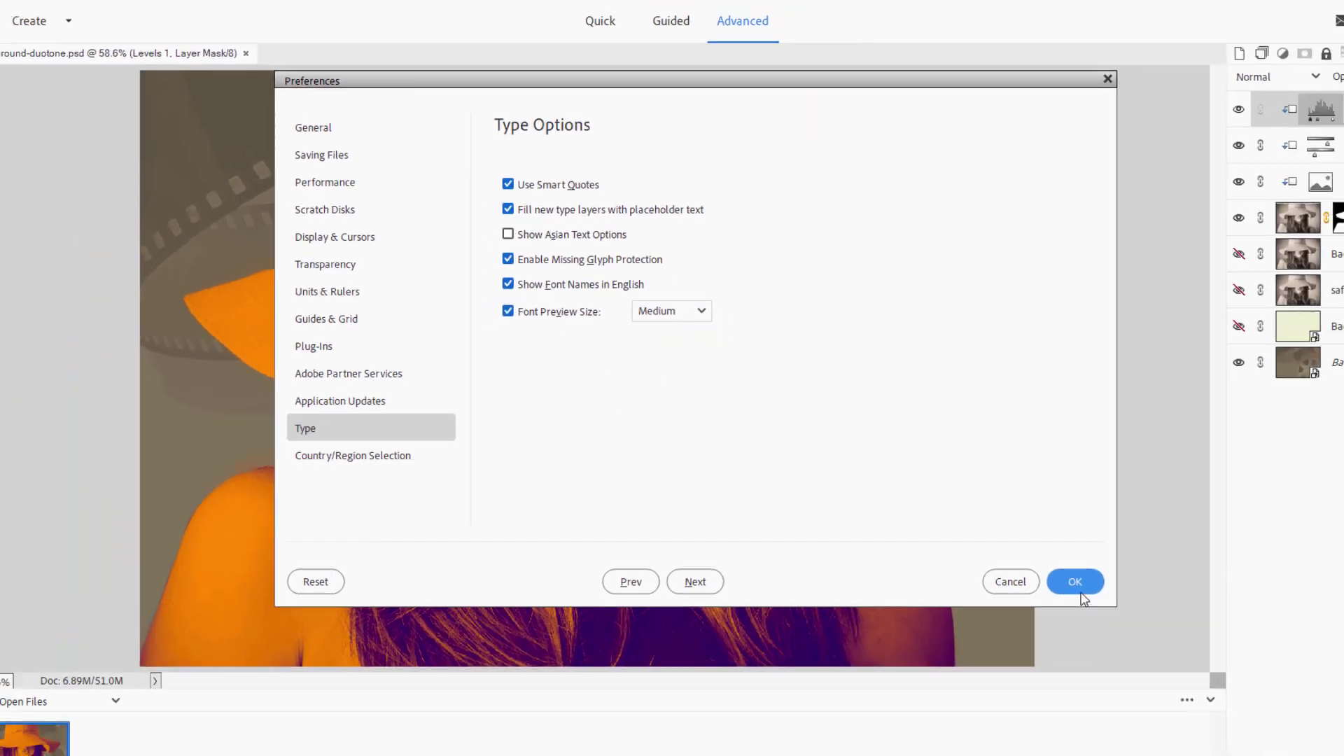
key("Return")
- Check the Medium-size samples in the Type tool's font list
left_click(17, 403)
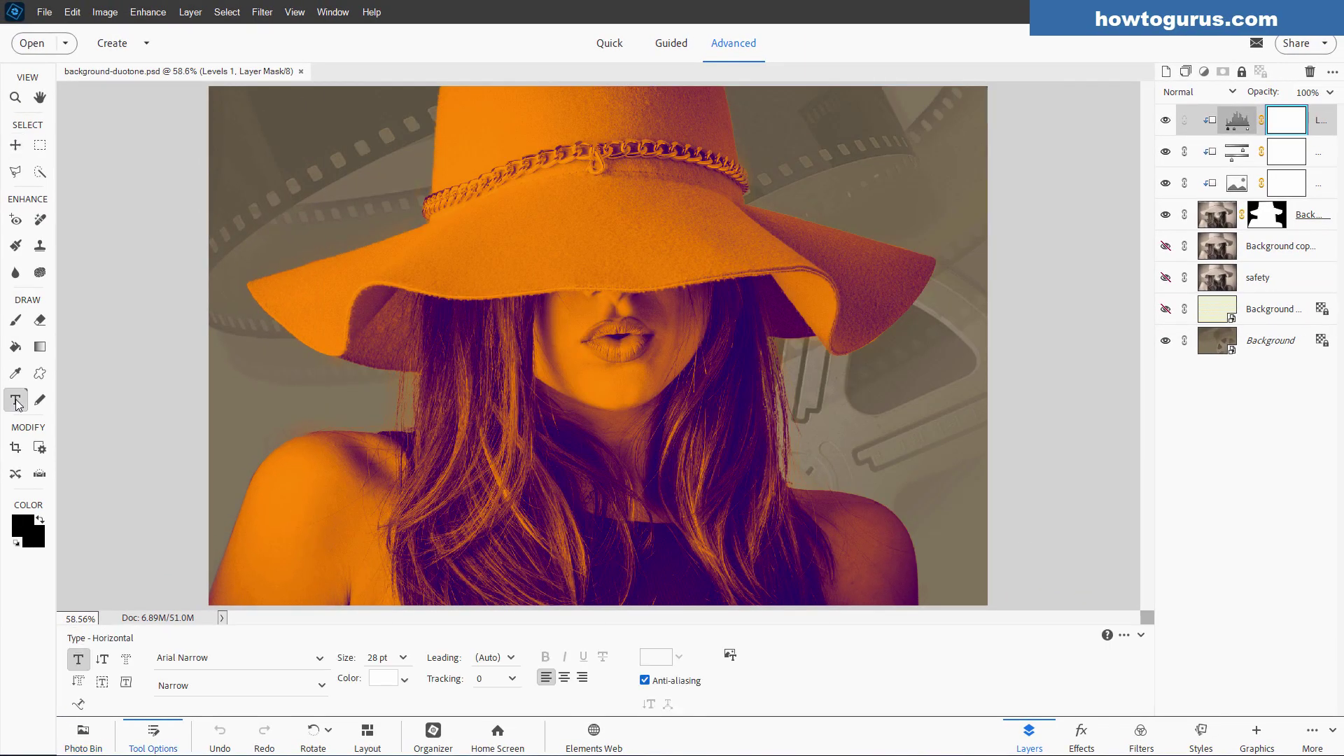
left_click(323, 662)
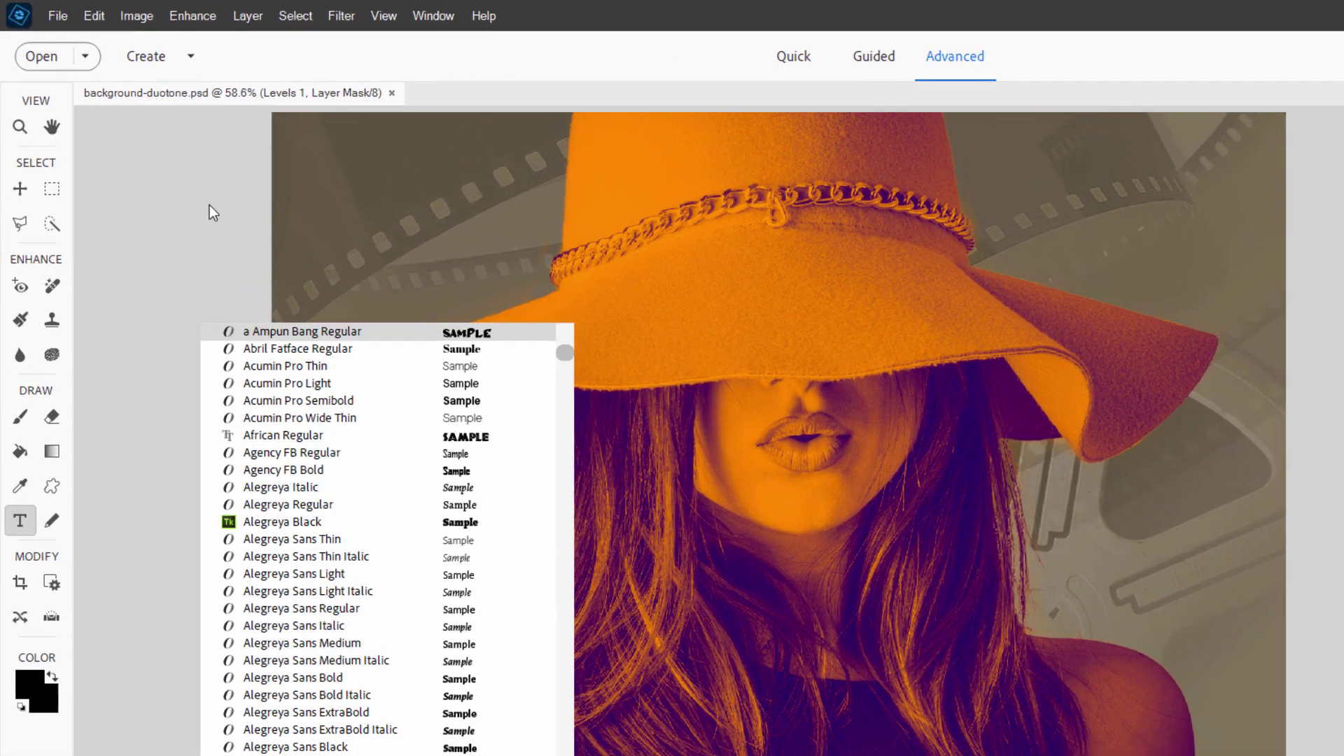
left_click(72, 12)
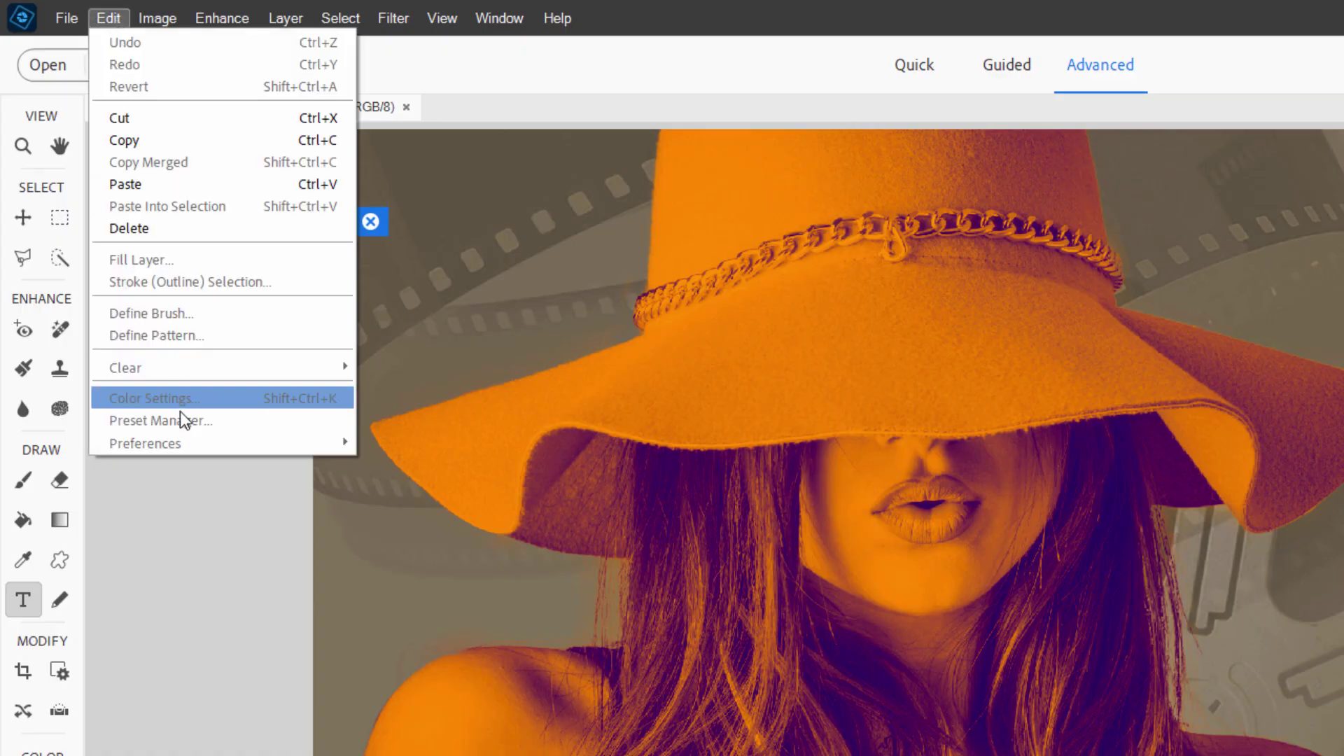
- Change Font Preview Size to Huge in Type preferences and confirm
left_click(402, 443)
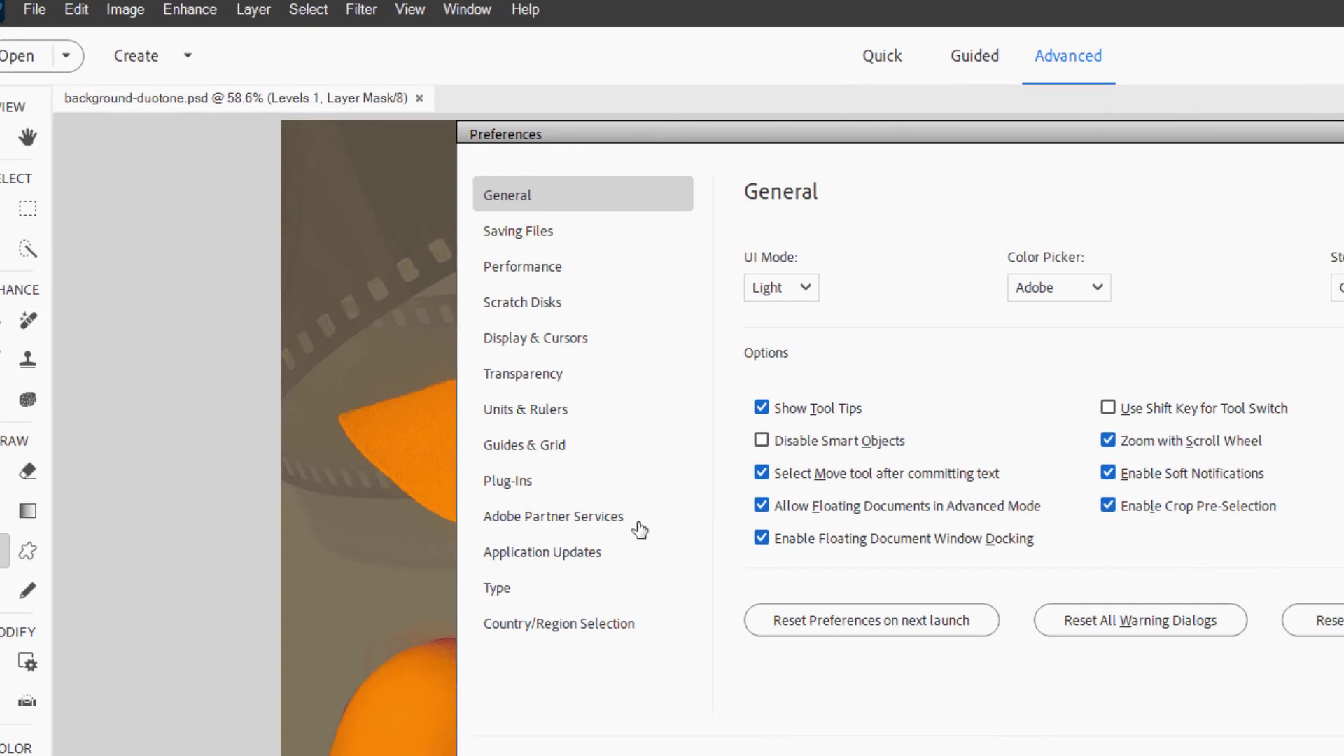
left_click(560, 604)
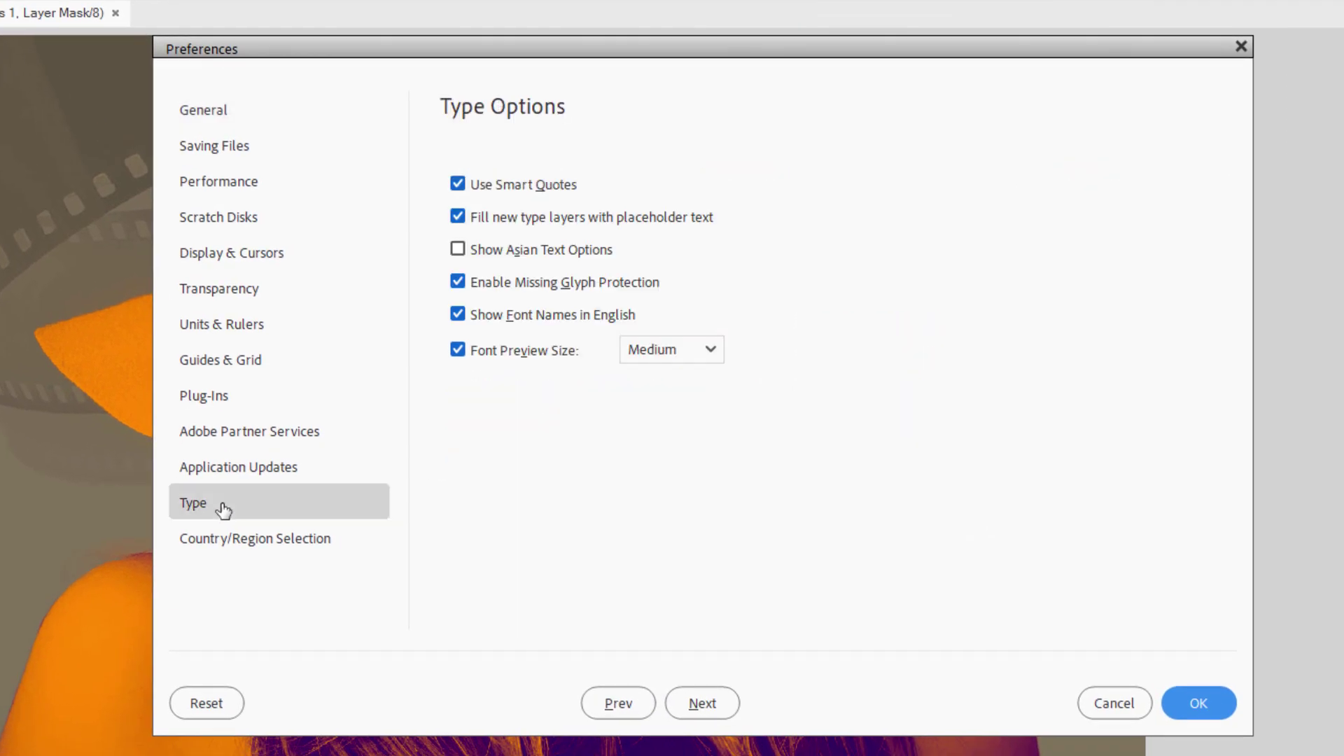
left_click(695, 352)
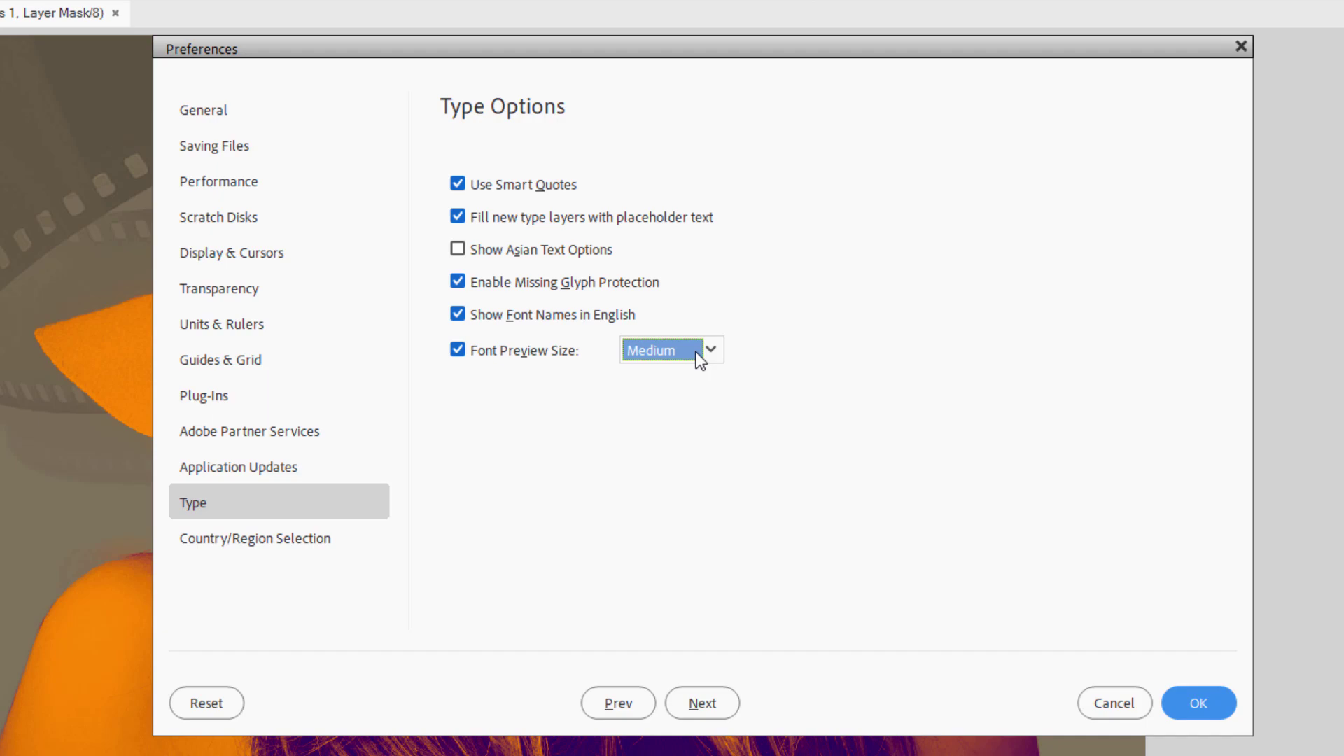
left_click(663, 454)
left_click(1196, 701)
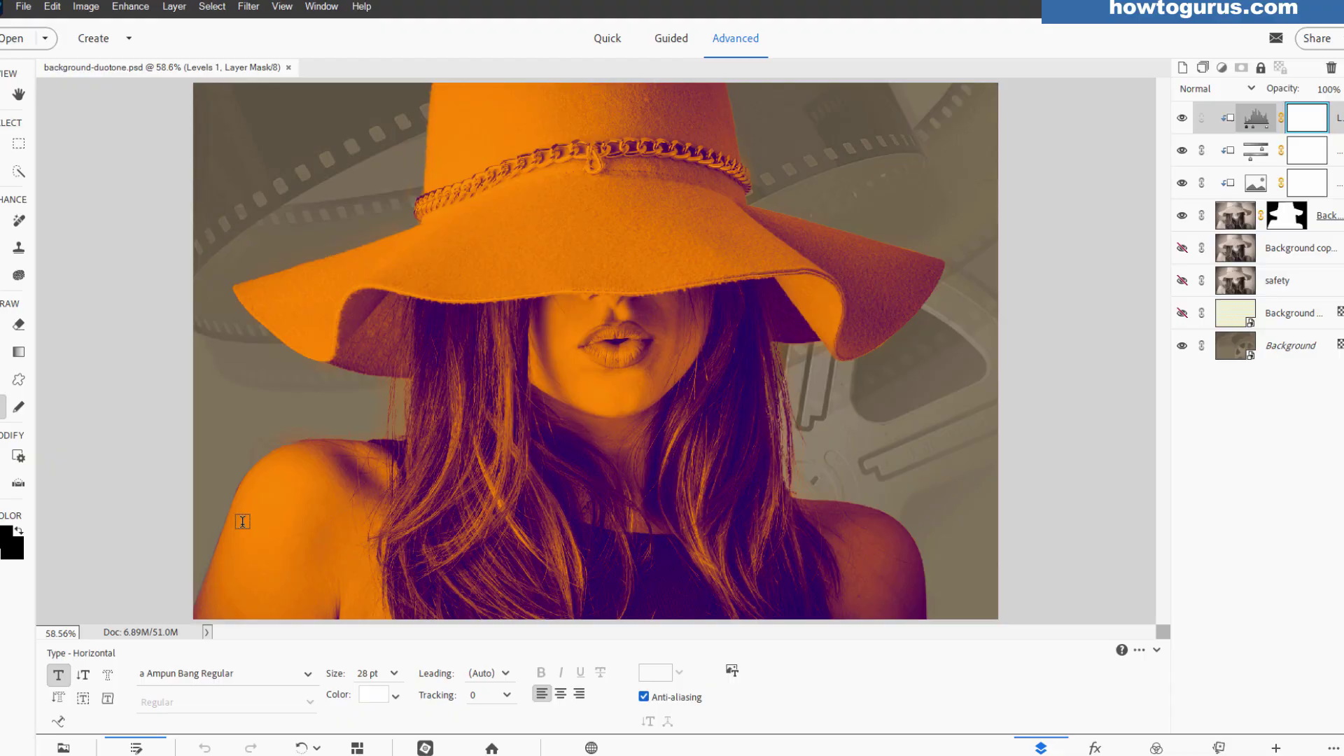
- Browse the large font samples in the font list, then close it and switch to the Move tool
left_click(307, 674)
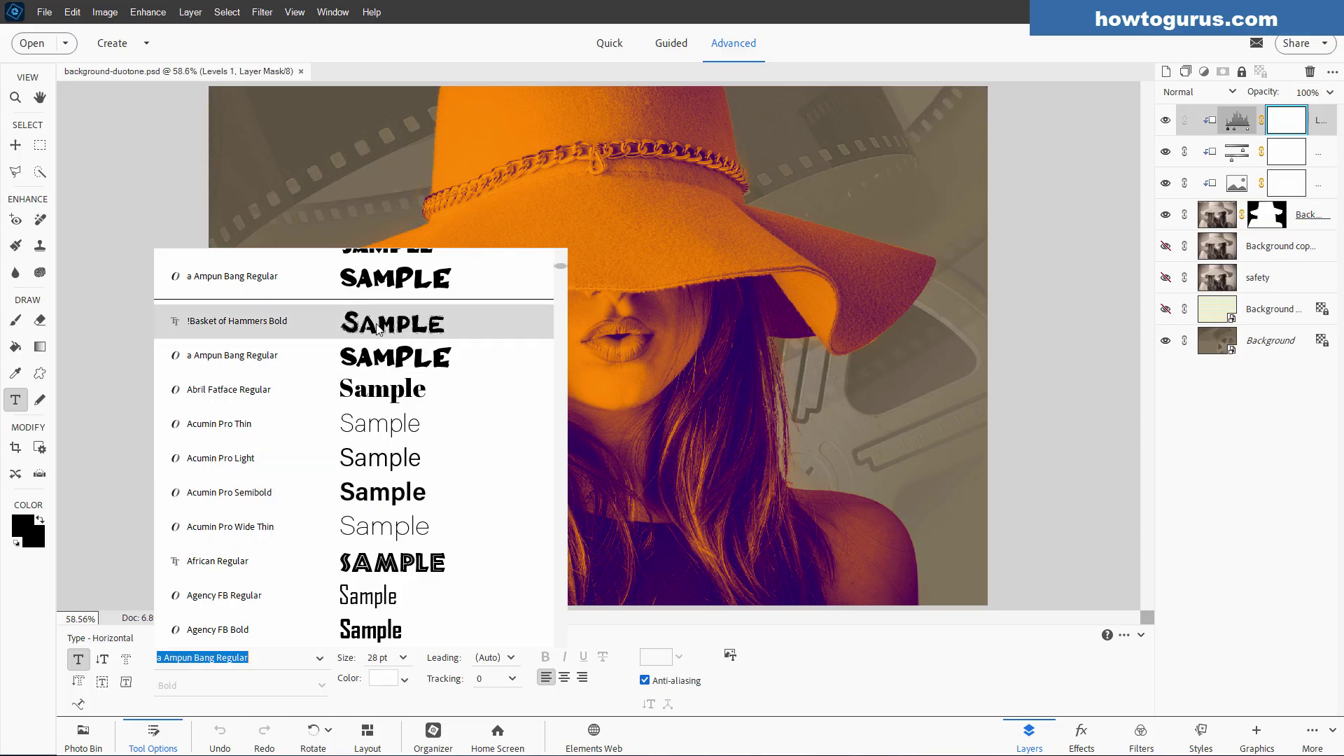
scroll(399, 459, "down", 3)
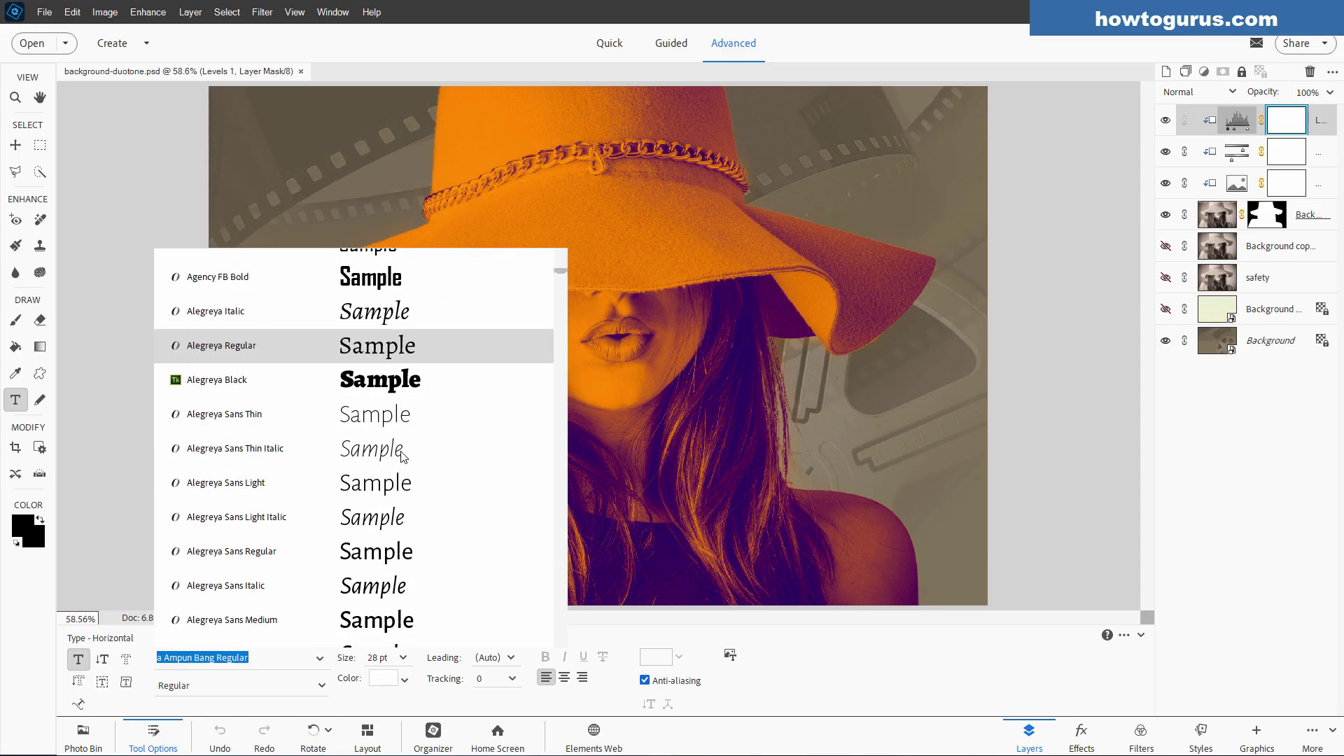
scroll(403, 457, "down", 6)
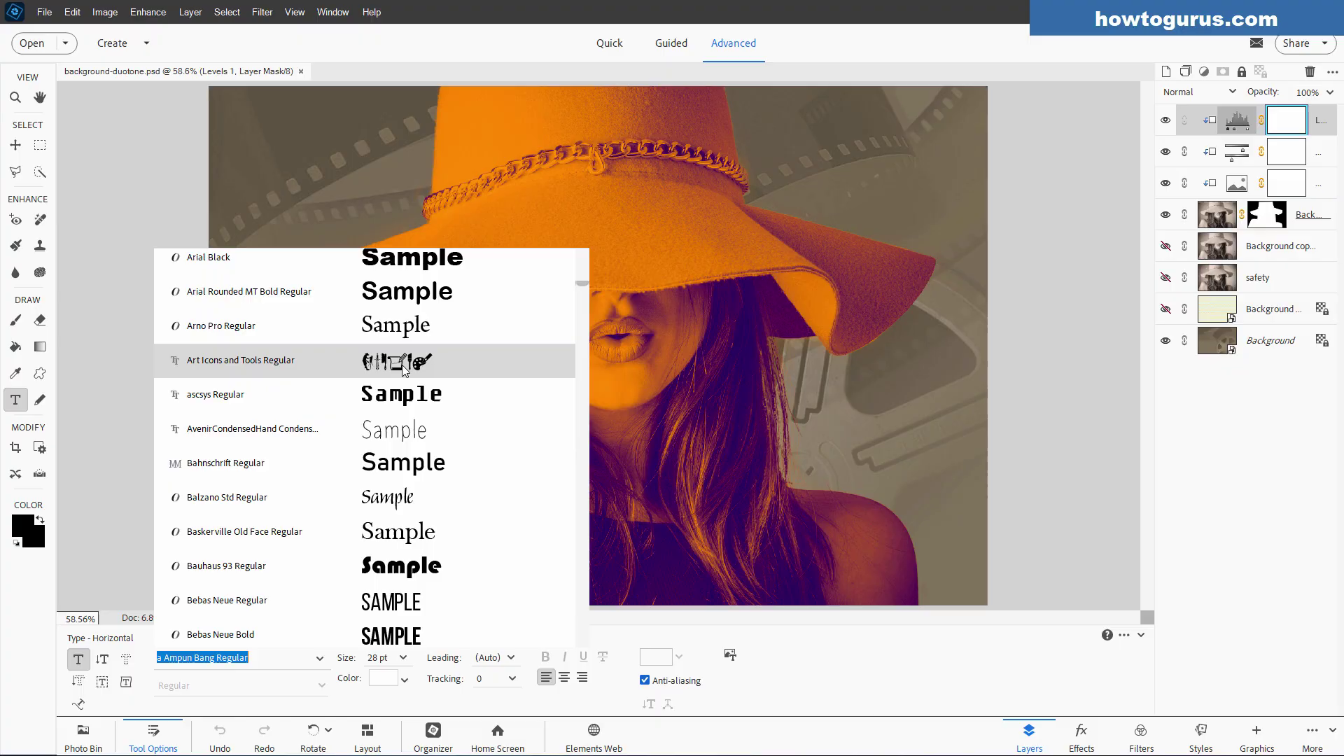
scroll(428, 416, "down", 5)
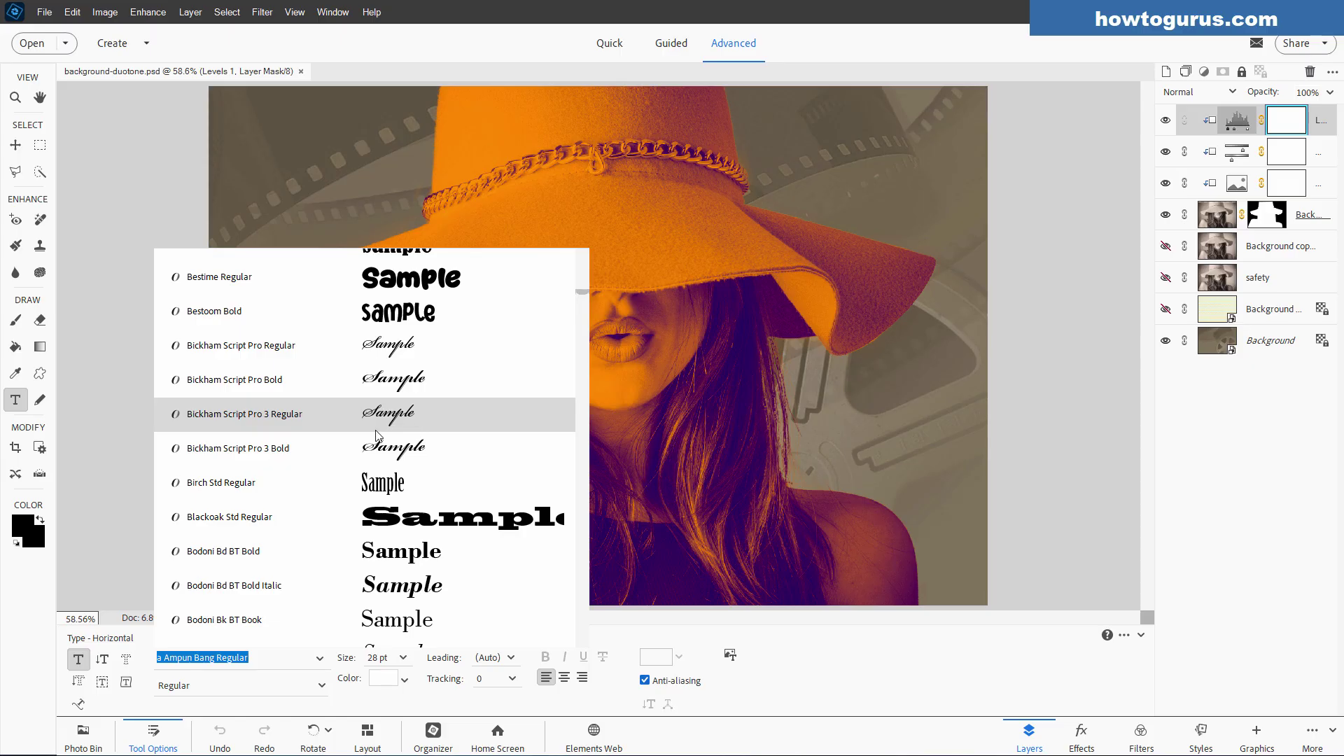
key("Escape")
key("v")
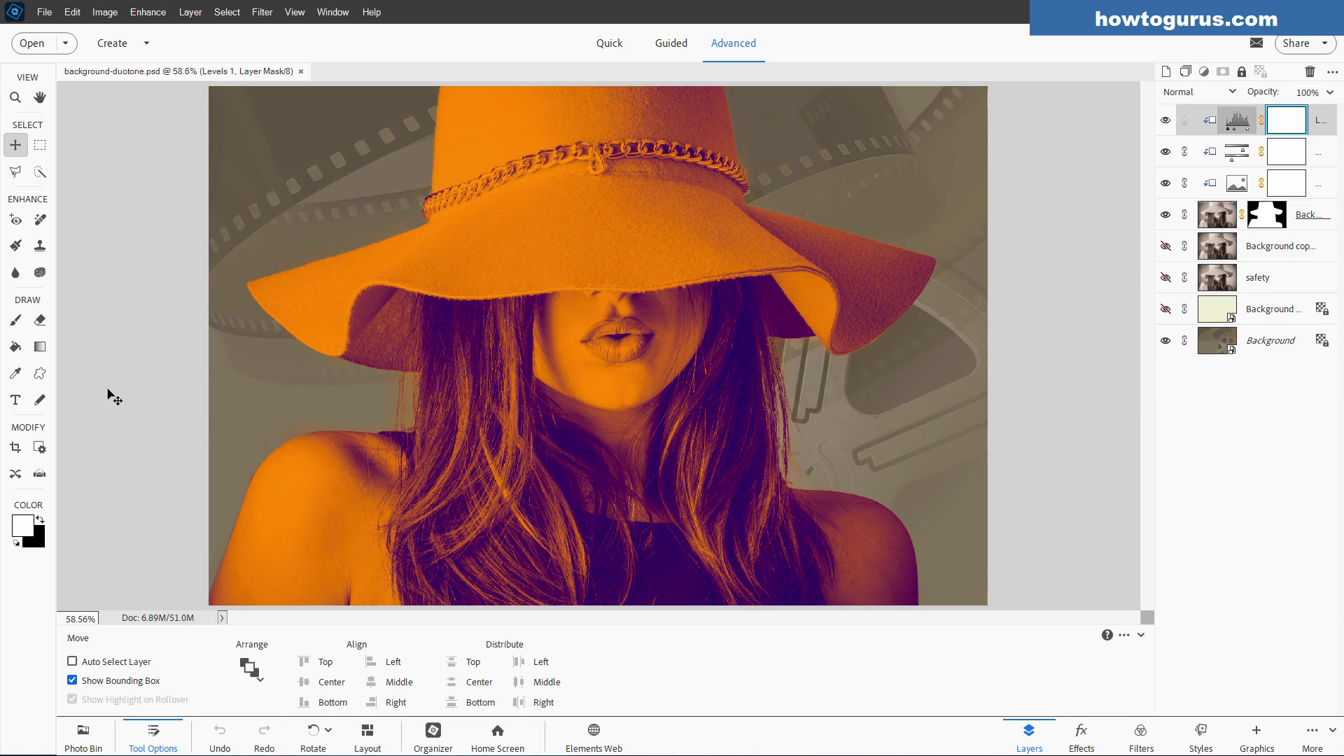
- Zoom the view out and in to expose the canvas area around the photo
scroll(747, 328, "down", 2)
scroll(748, 328, "down", 1)
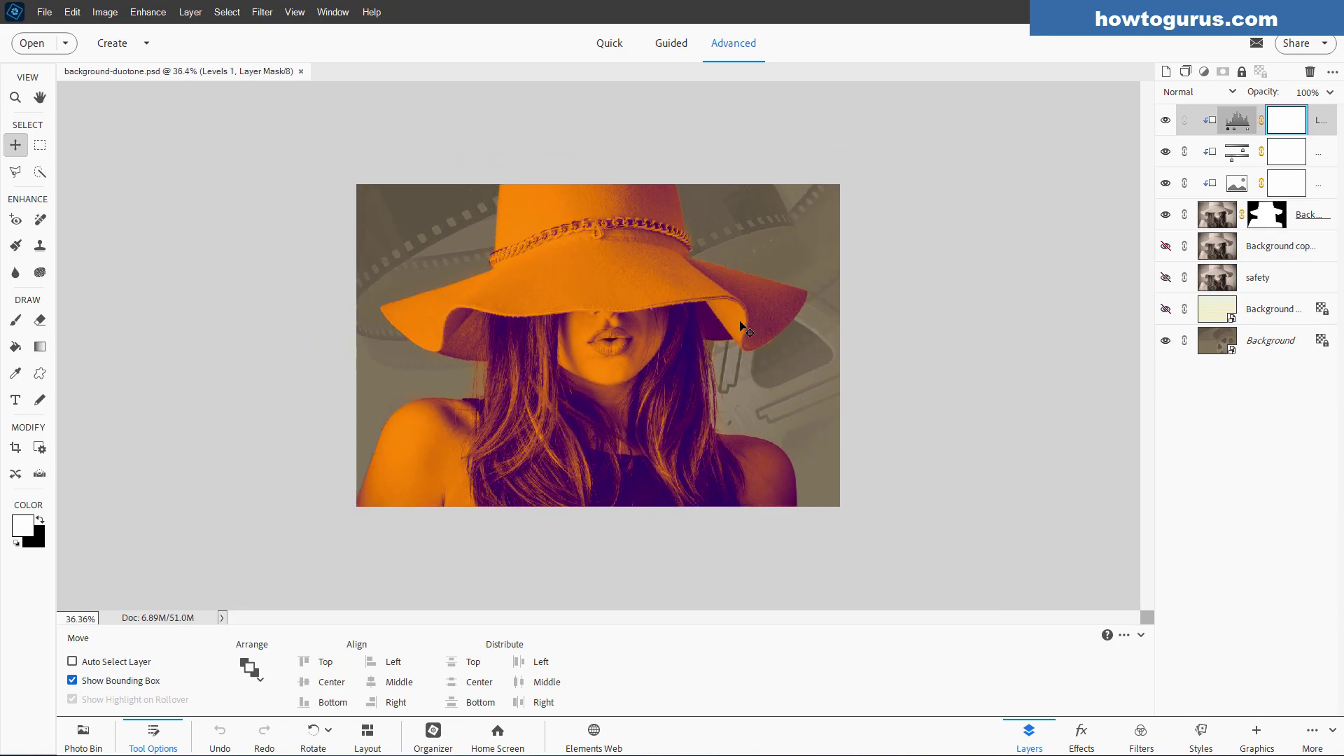
scroll(666, 345, "up", 2)
scroll(665, 354, "down", 2)
scroll(665, 354, "down", 1)
scroll(704, 358, "up", 1)
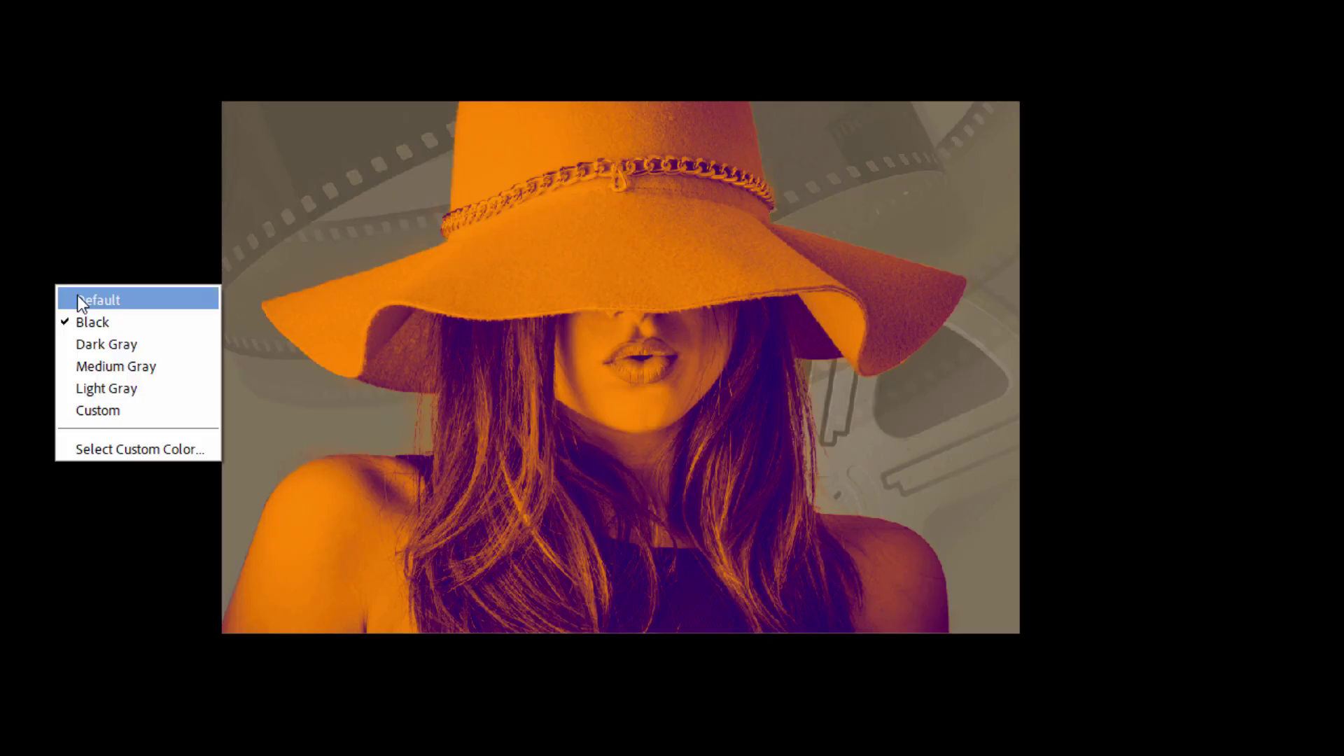
- Restore the Default light grey surround, then preview a darker blue in the Color Picker
left_click(79, 301)
right_click(77, 296)
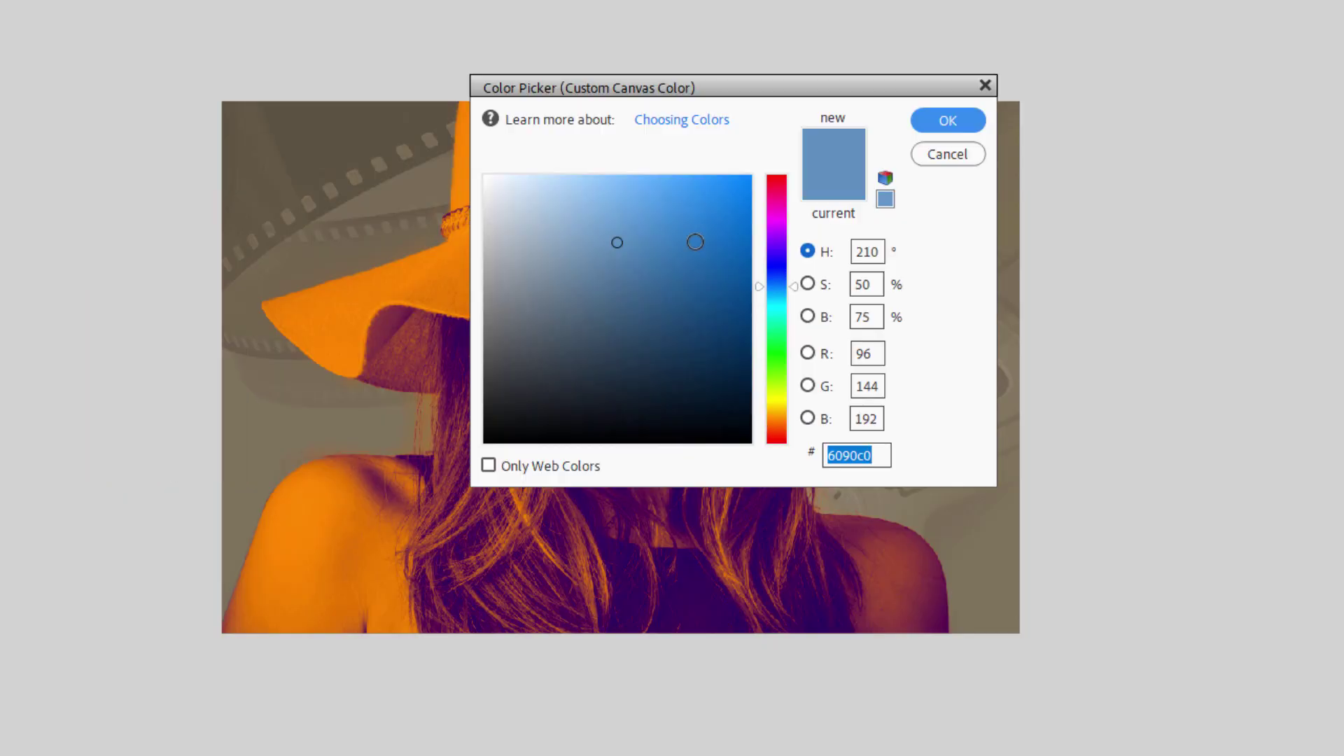
mouse_move(634, 207)
left_mouse_down()
mouse_move(654, 321)
mouse_move(658, 261)
left_mouse_up()
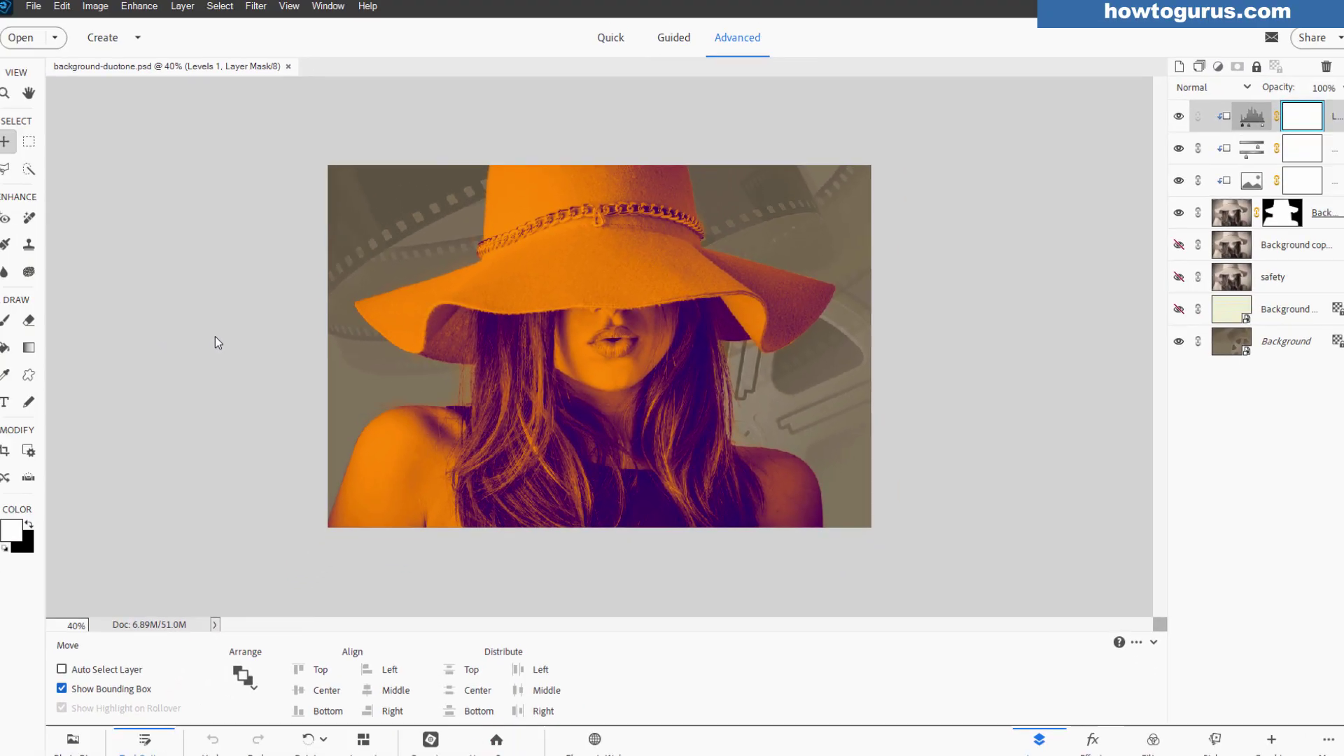
- Fit the photo in the window and set Layers Panel Options to the largest thumbnail size
key("ctrl+0")
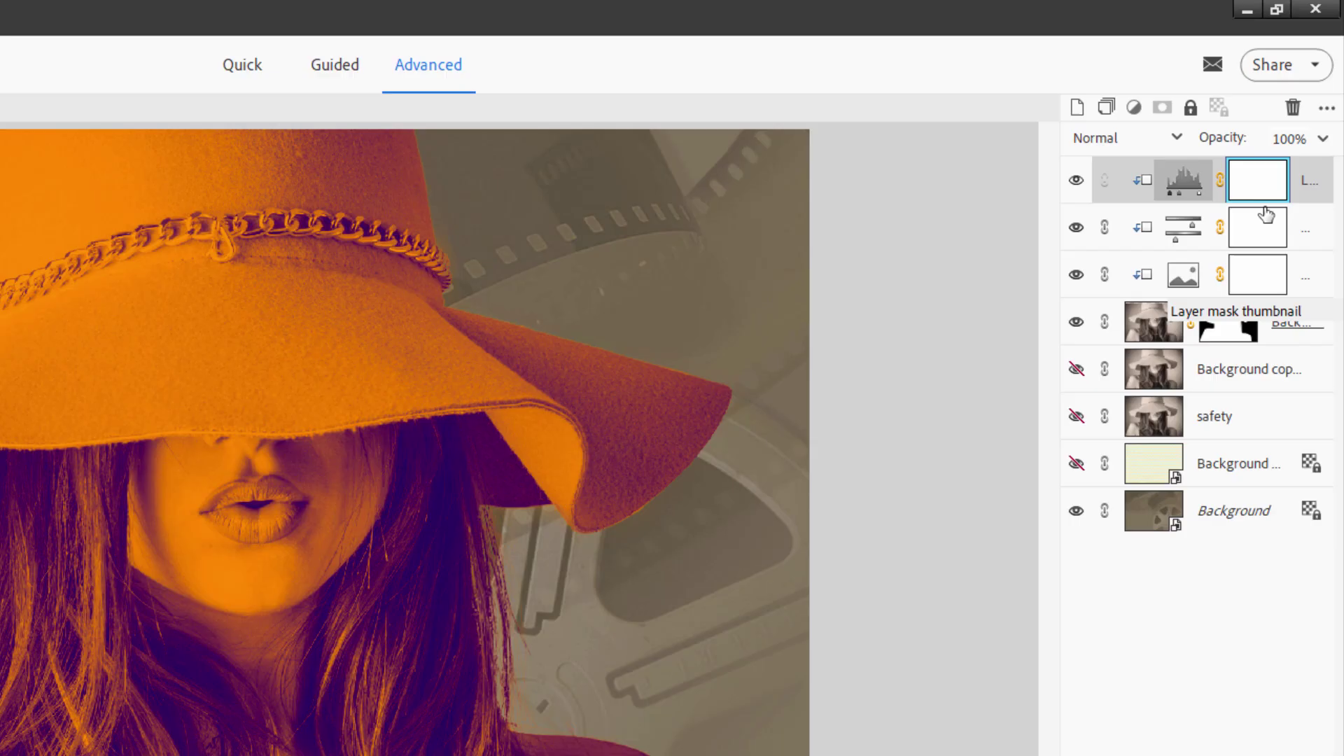
left_click(1327, 118)
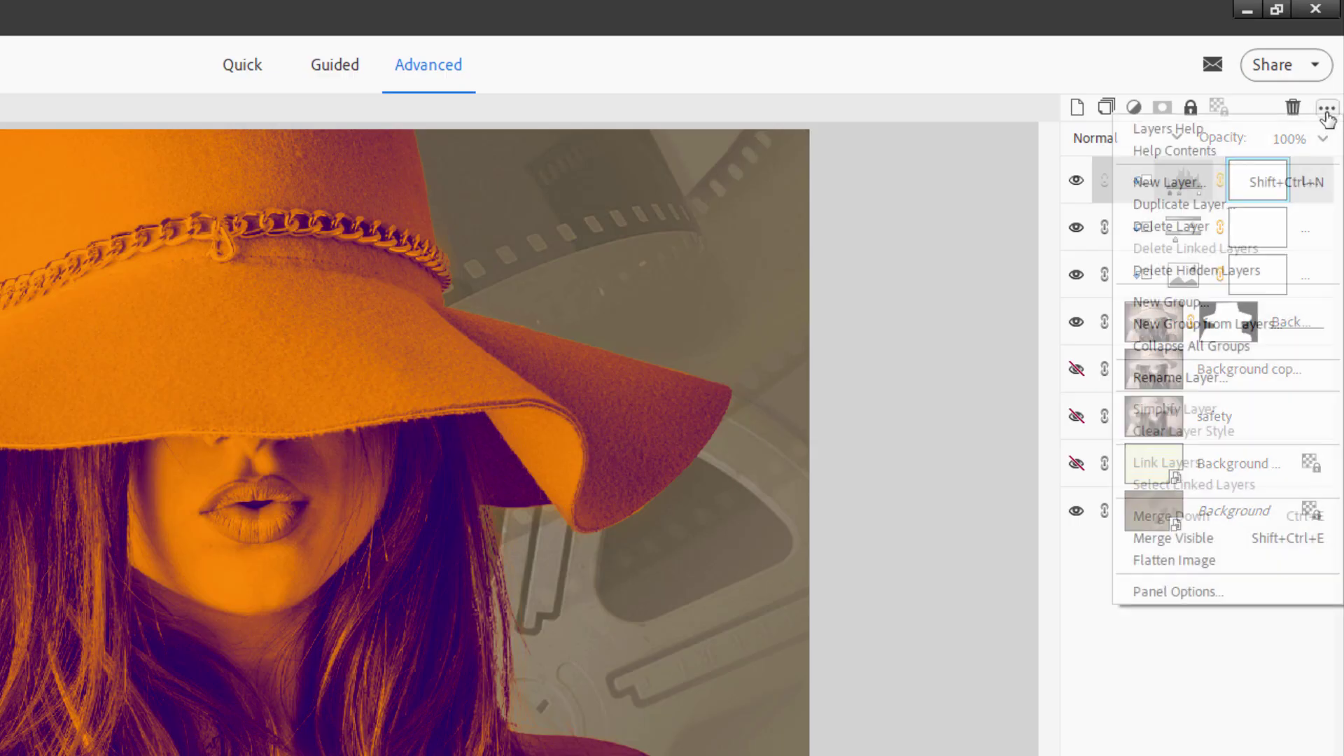
left_click(1213, 591)
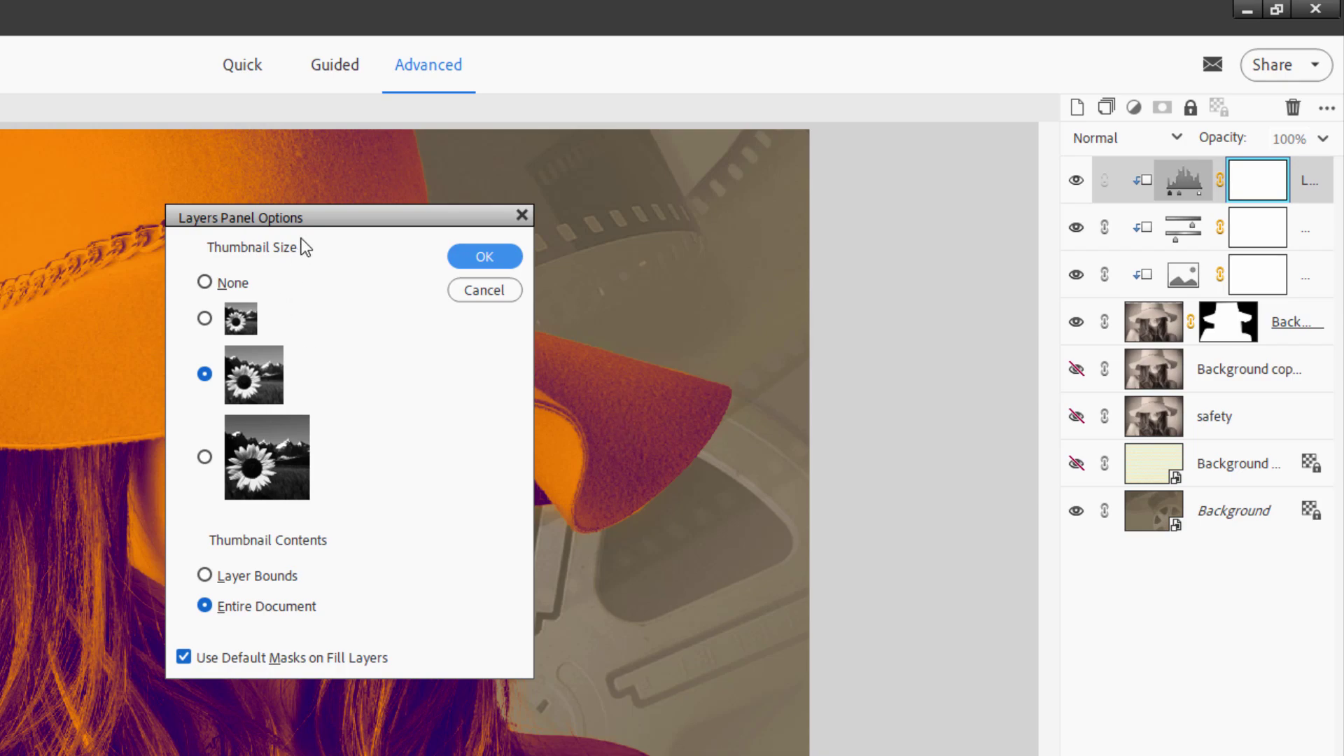
left_click_drag(315, 218, 763, 206)
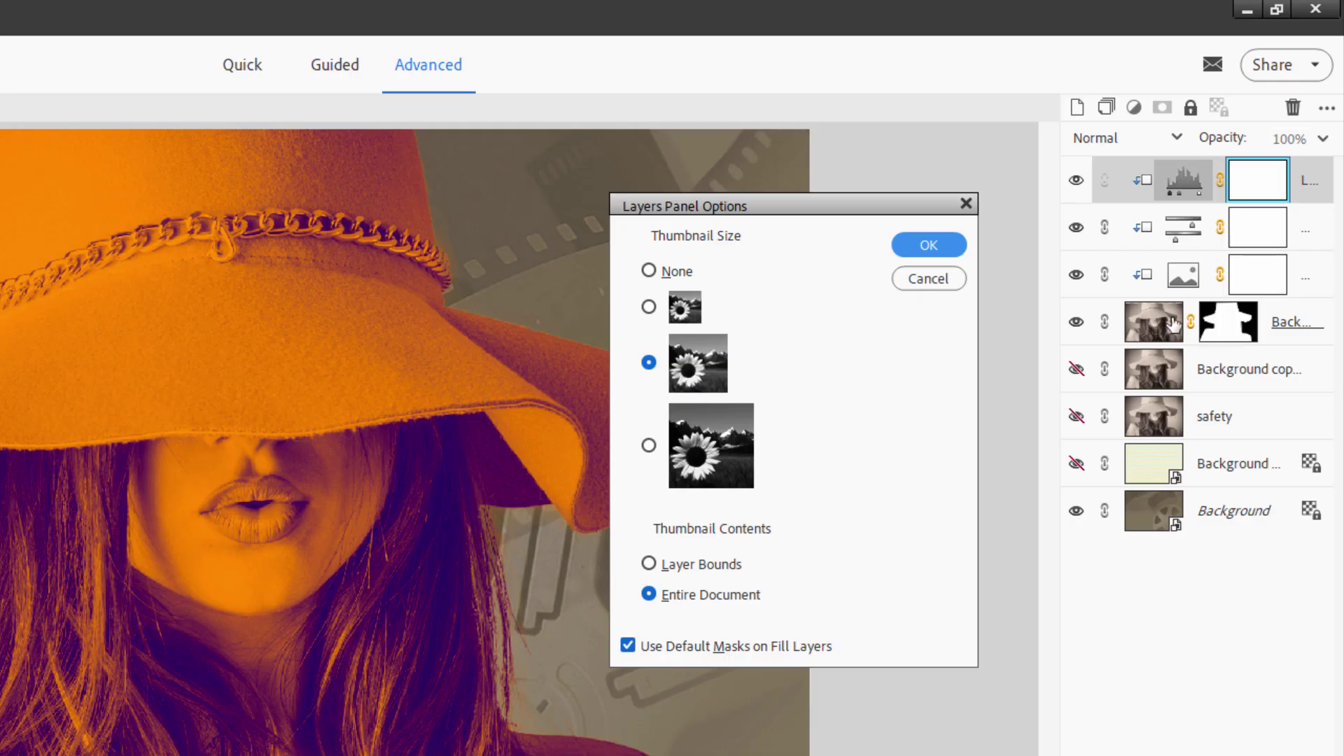
left_click(649, 445)
left_click(940, 249)
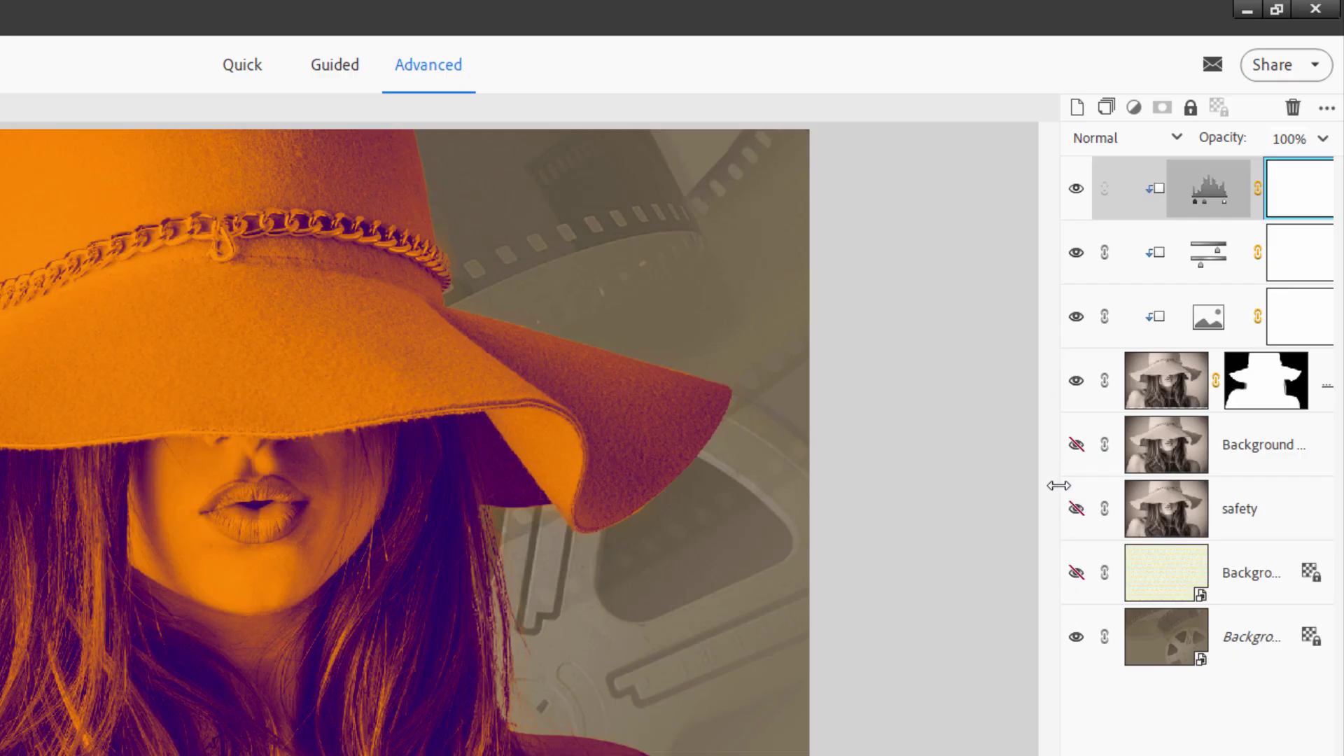
- Widen the Layers panel to show full names, set the smallest thumbnail size, then reopen Panel Options
left_click_drag(1059, 485, 876, 484)
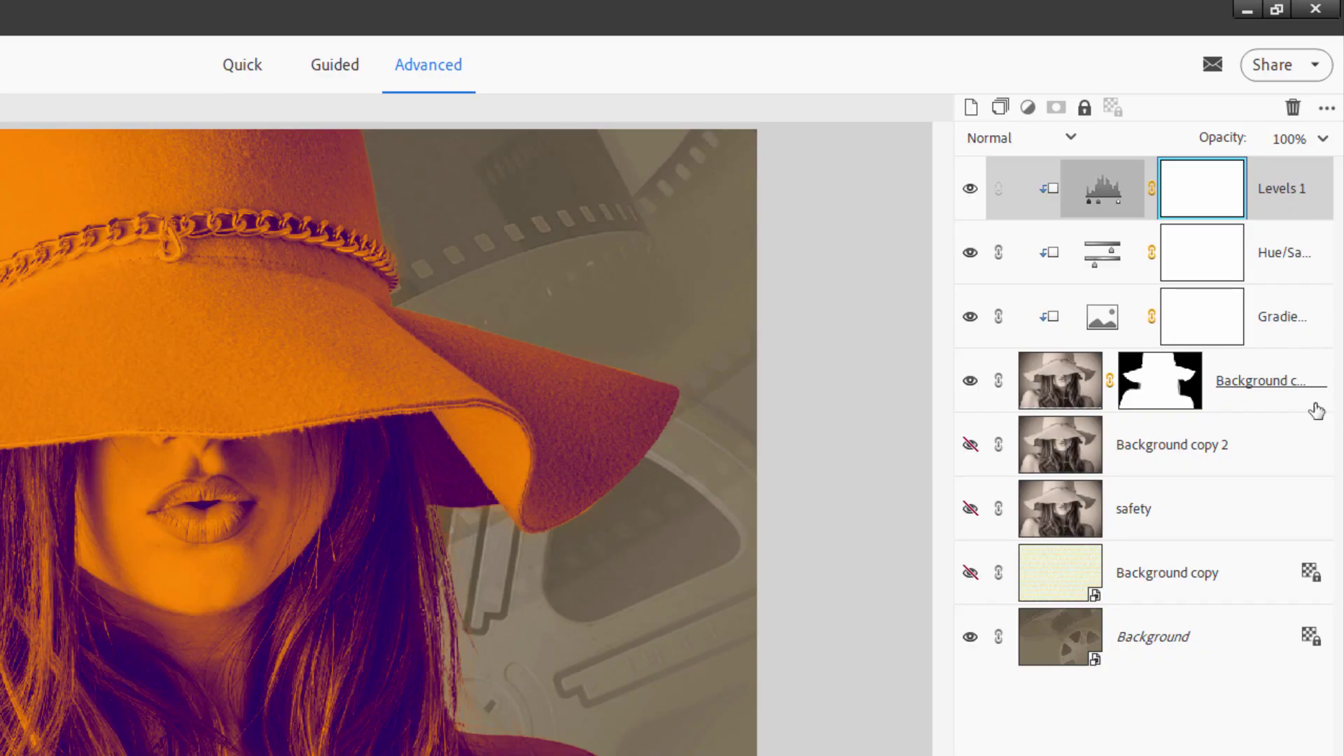
left_click(1327, 108)
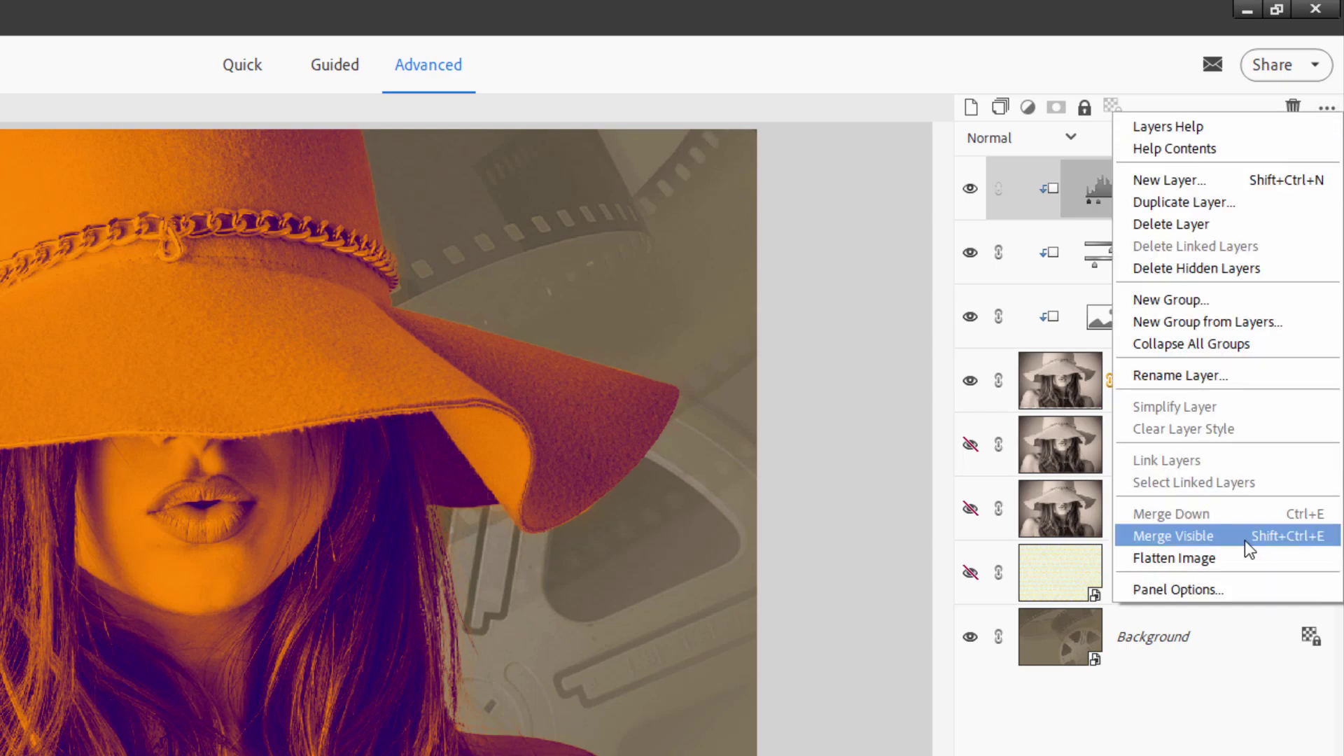
left_click(1230, 589)
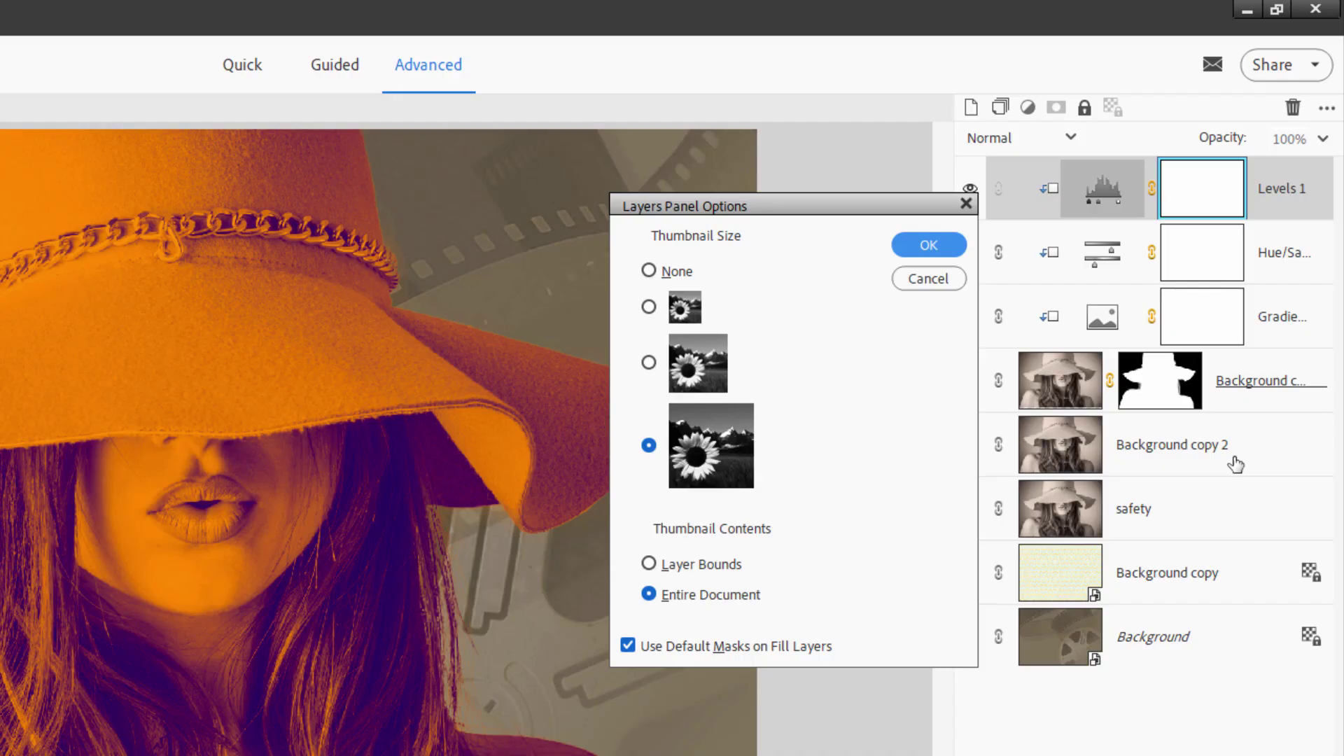
left_click(932, 251)
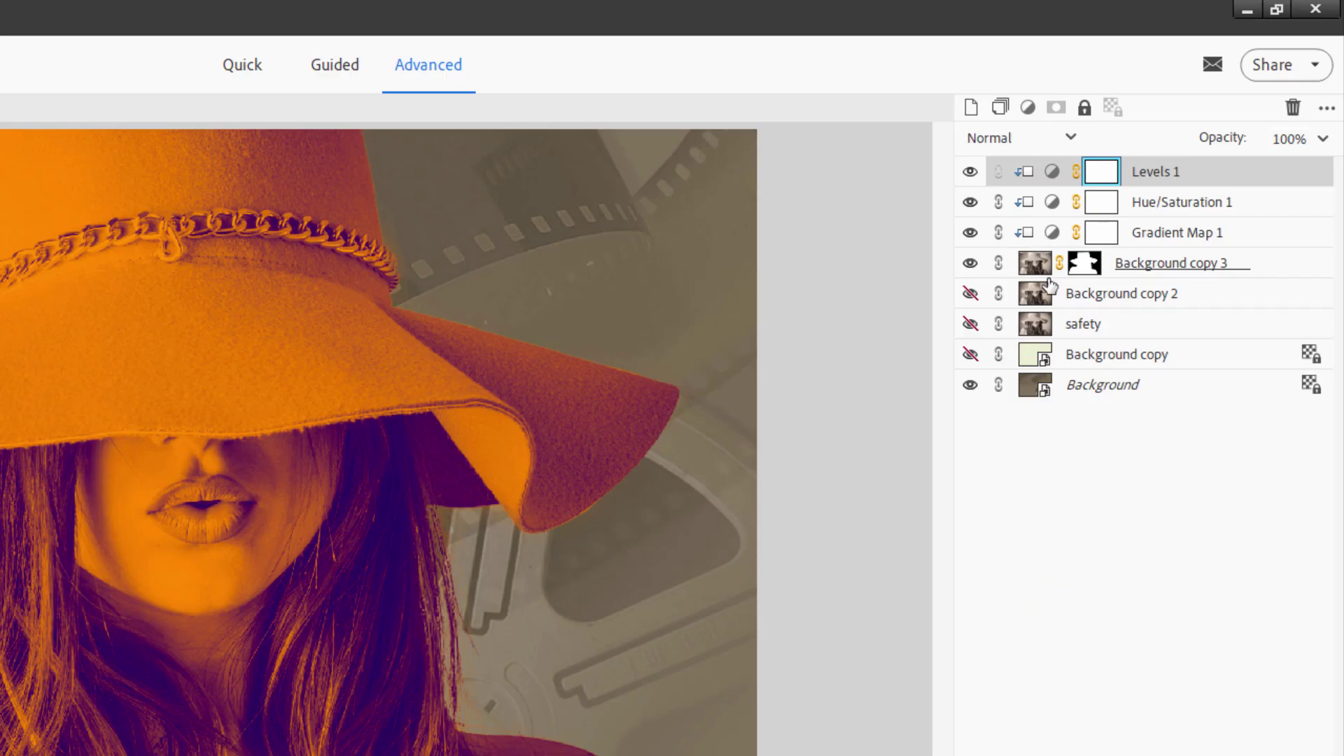
left_click(1326, 107)
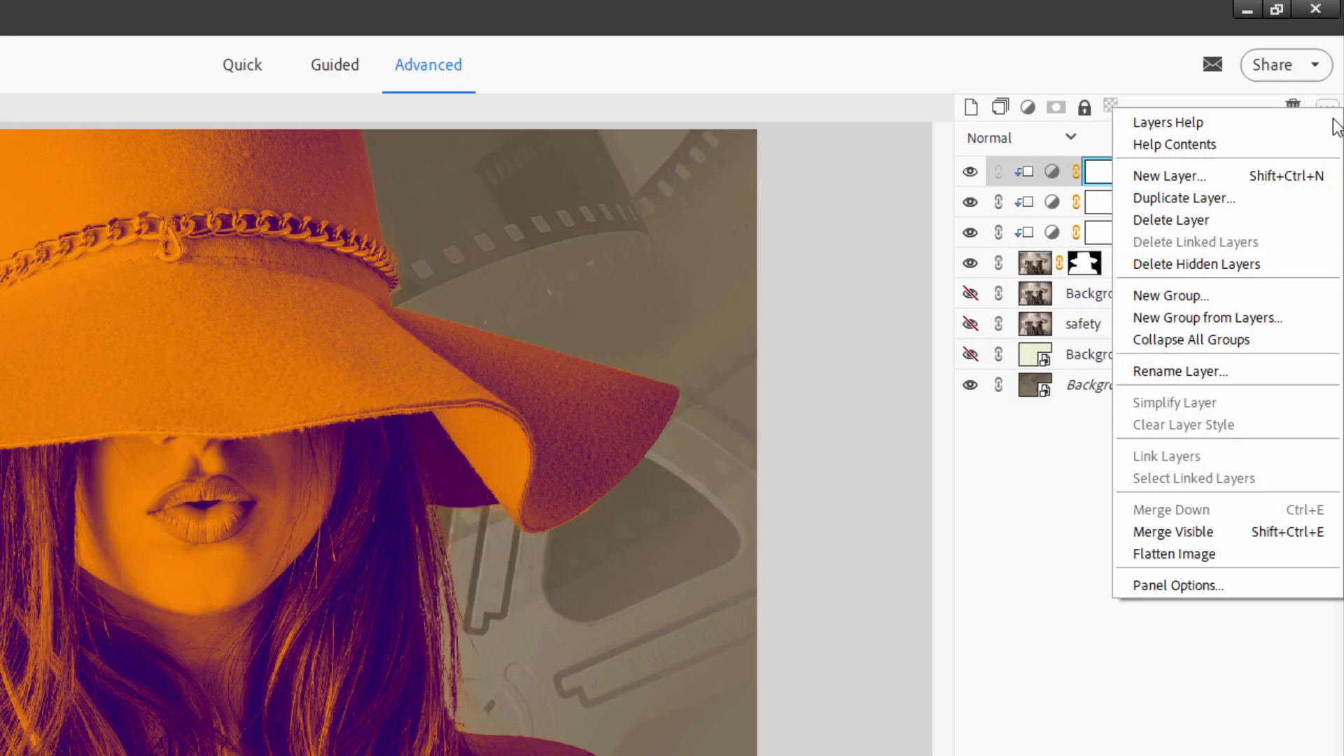
left_click(1223, 587)
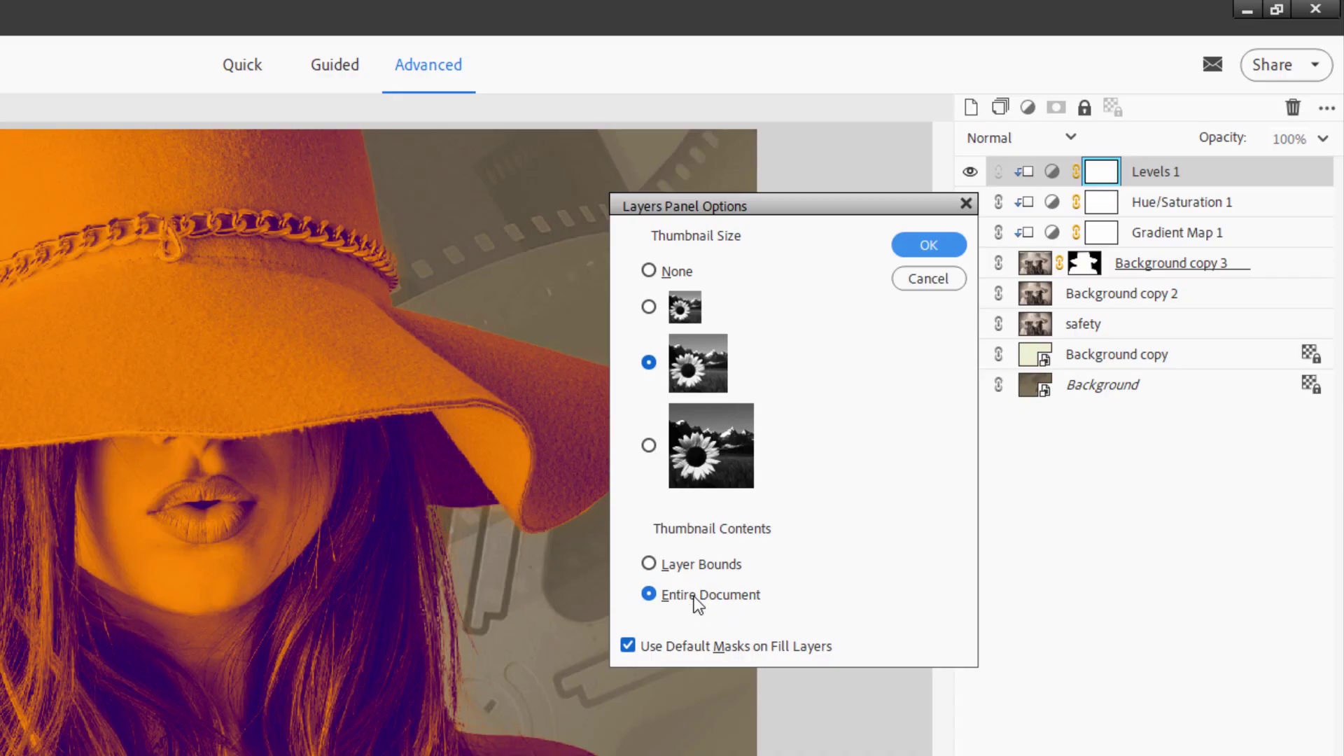
- Cancel the Panel Options dialog and draw a white paw print shape over the photo
left_click(937, 278)
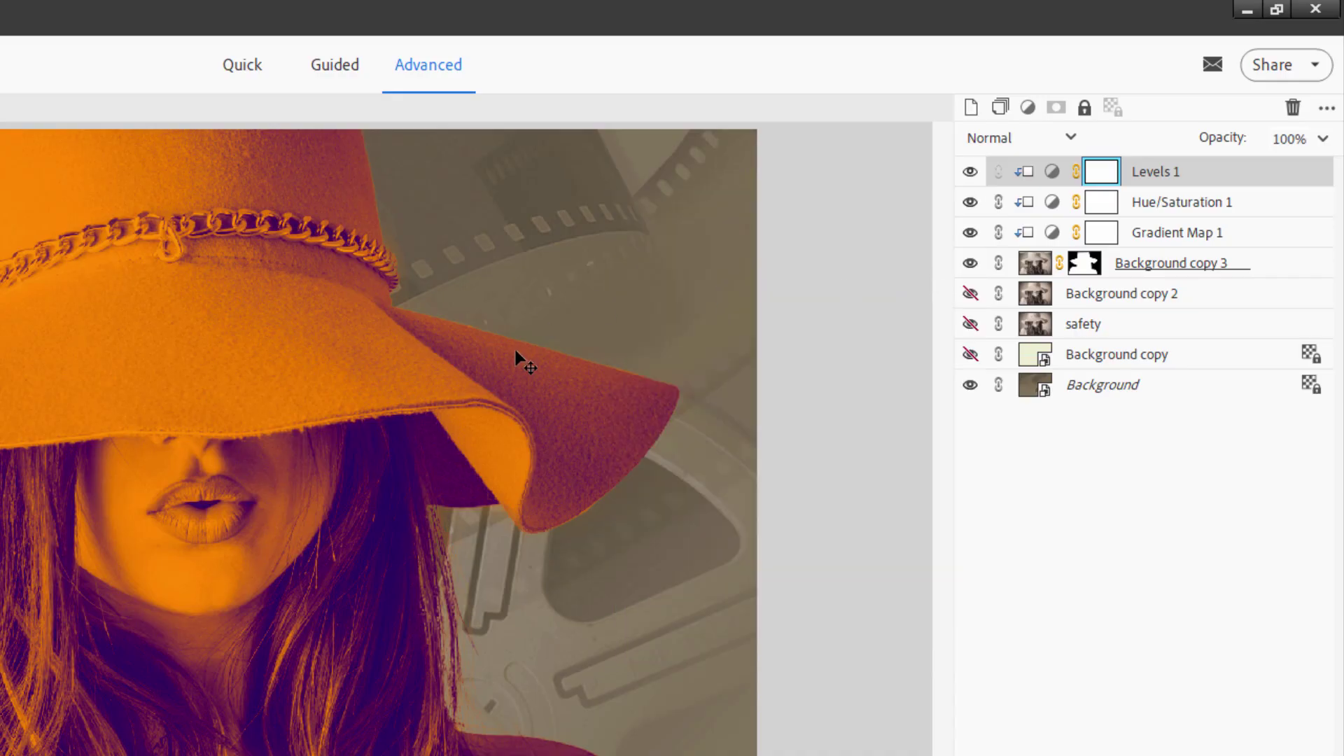
left_click_drag(276, 245, 735, 700)
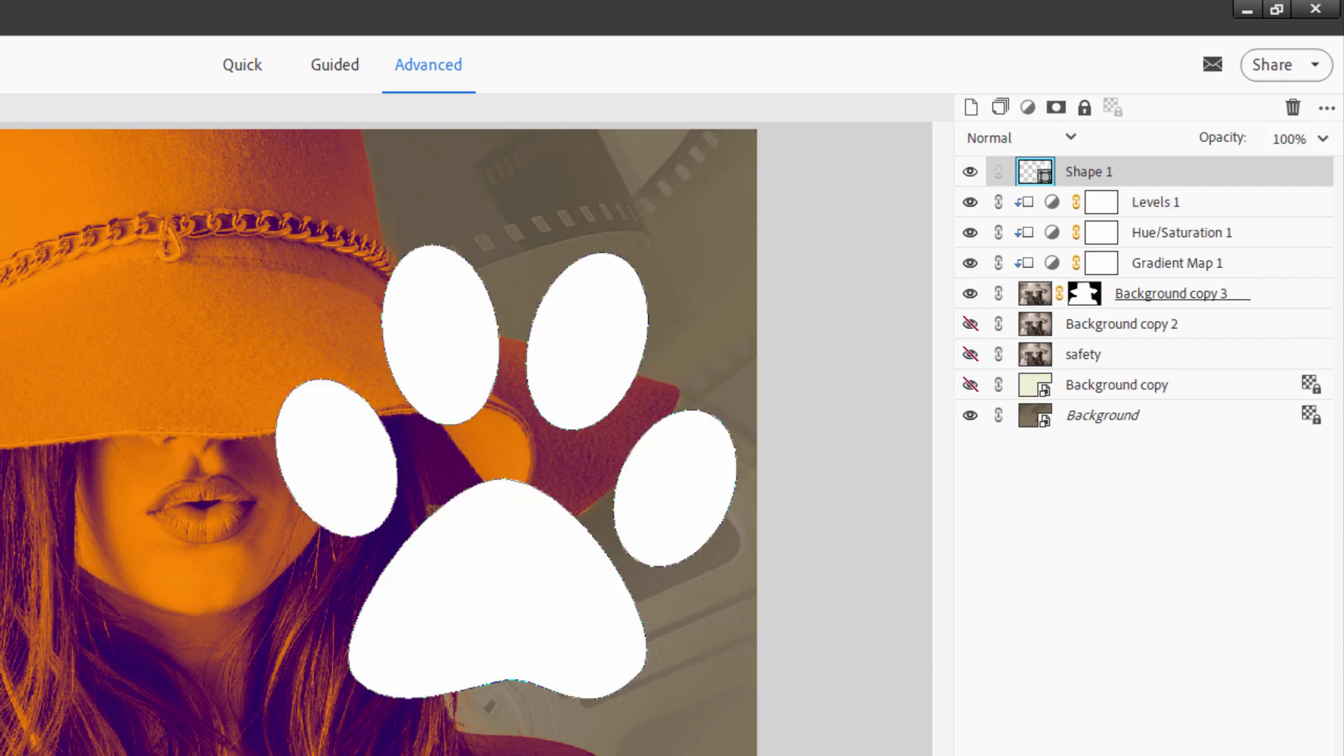
key("v")
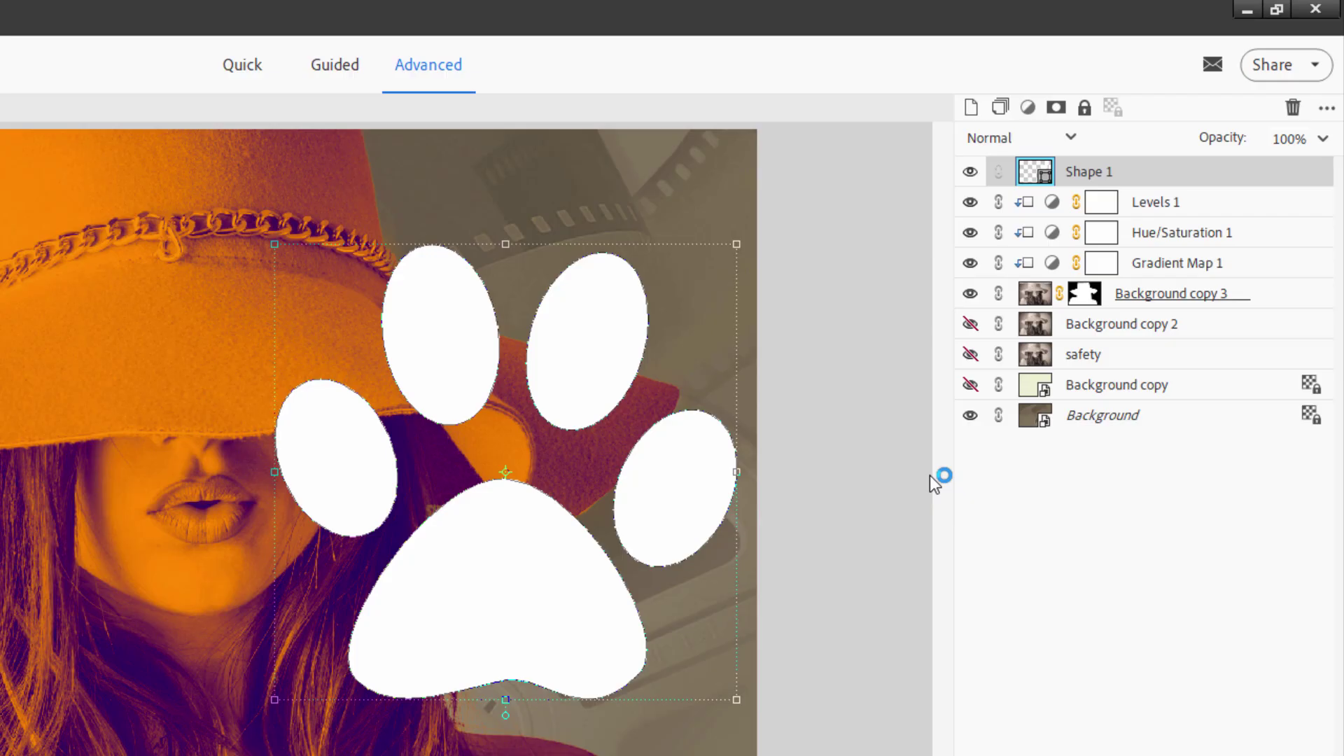
- Set the Layers panel thumbnails to the largest size
left_click(1330, 112)
left_click(1218, 591)
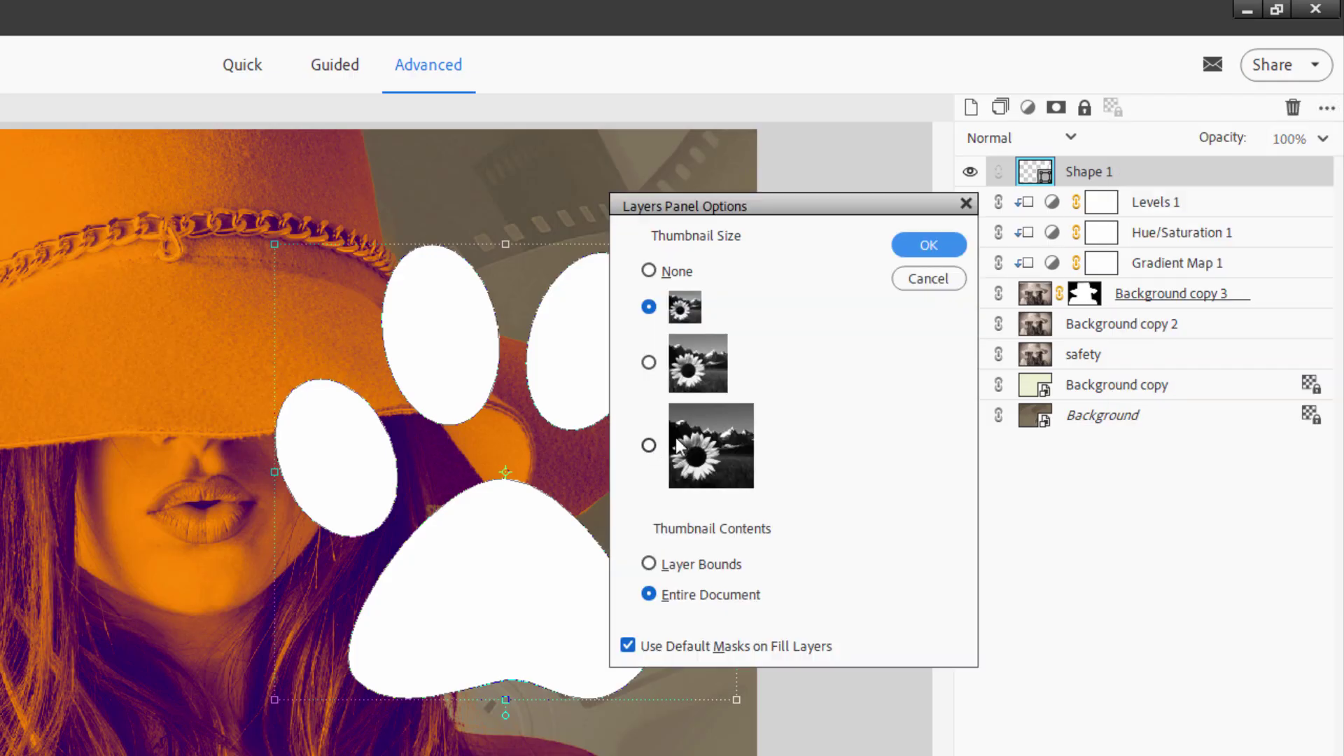
left_click(679, 446)
left_click(920, 247)
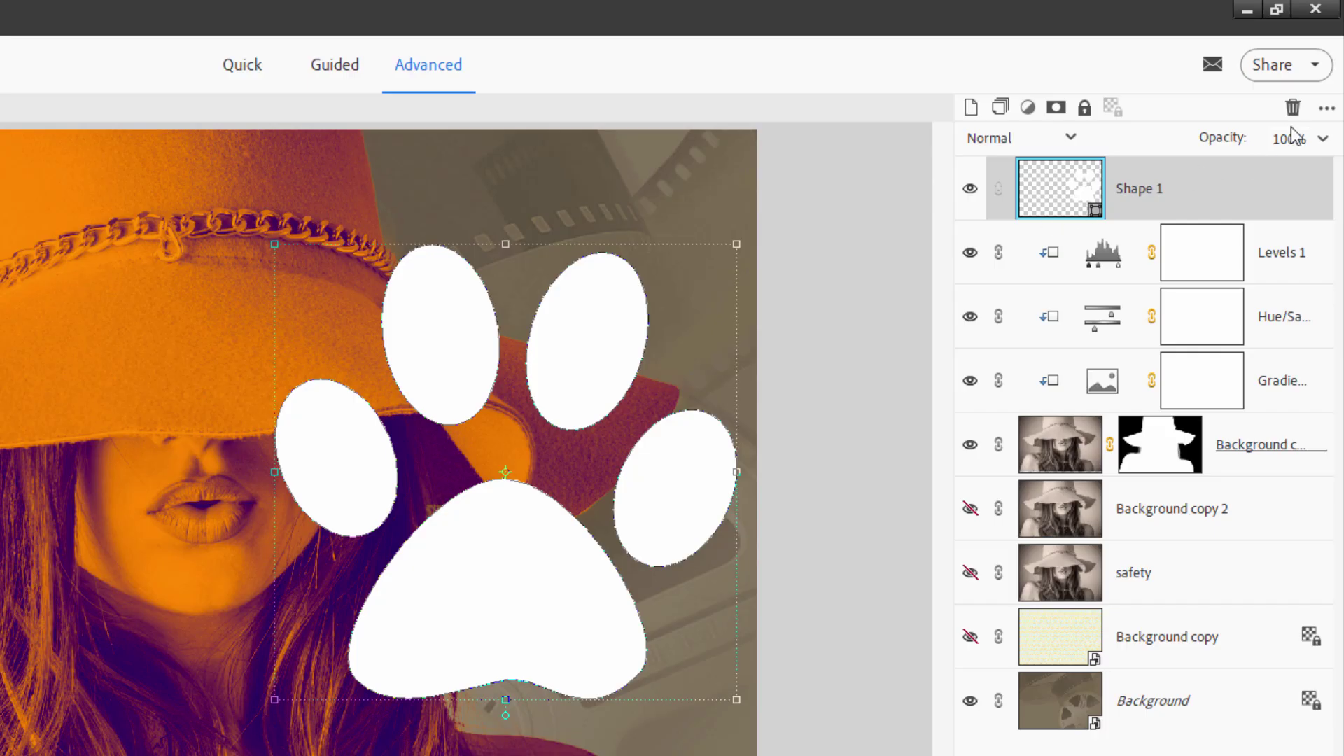
- Switch the layer thumbnails to Layer Bounds in Panel Options
left_click(1325, 109)
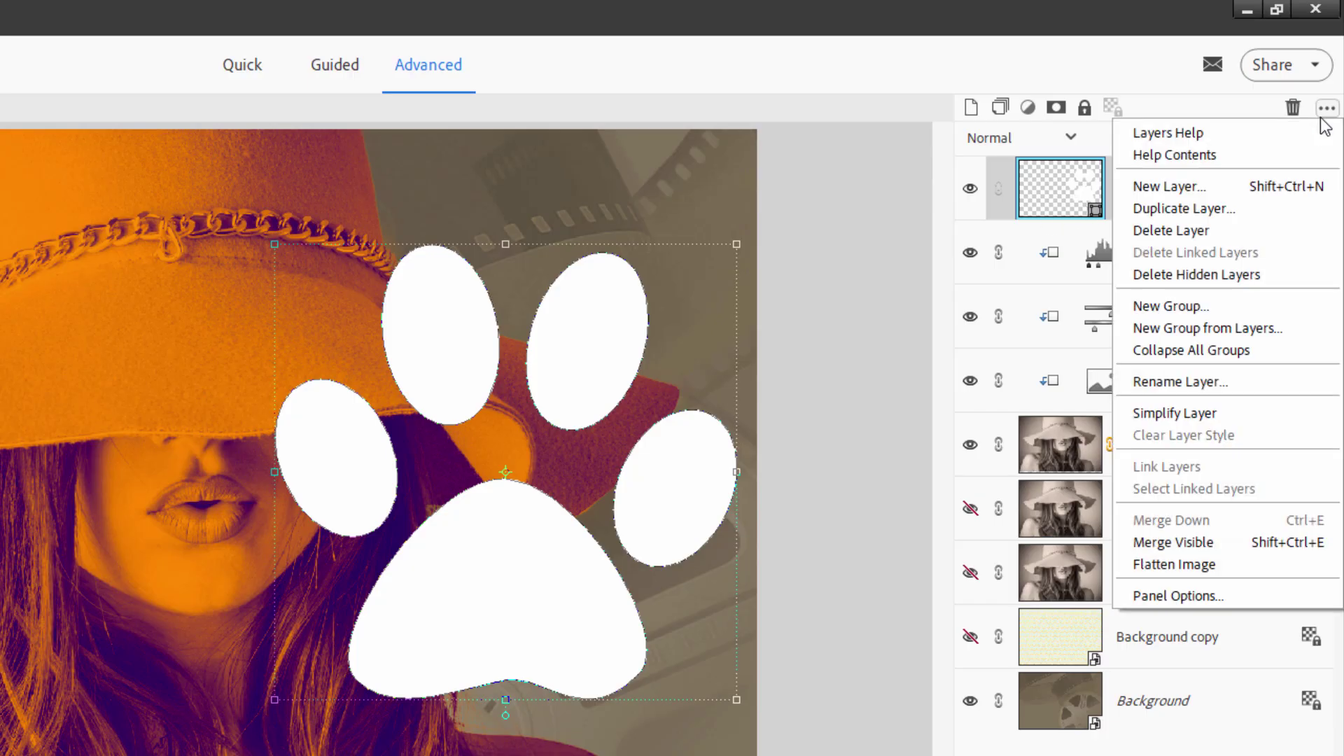
left_click(1226, 590)
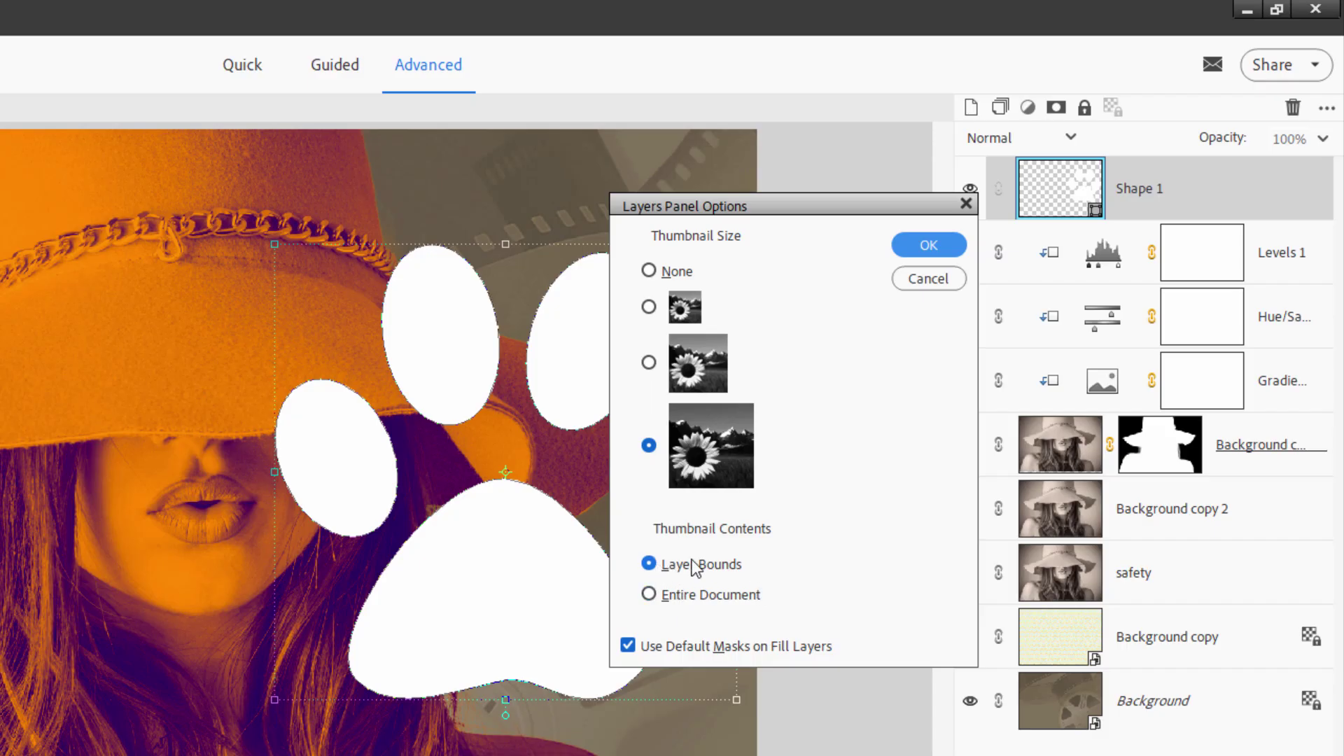
left_click(942, 254)
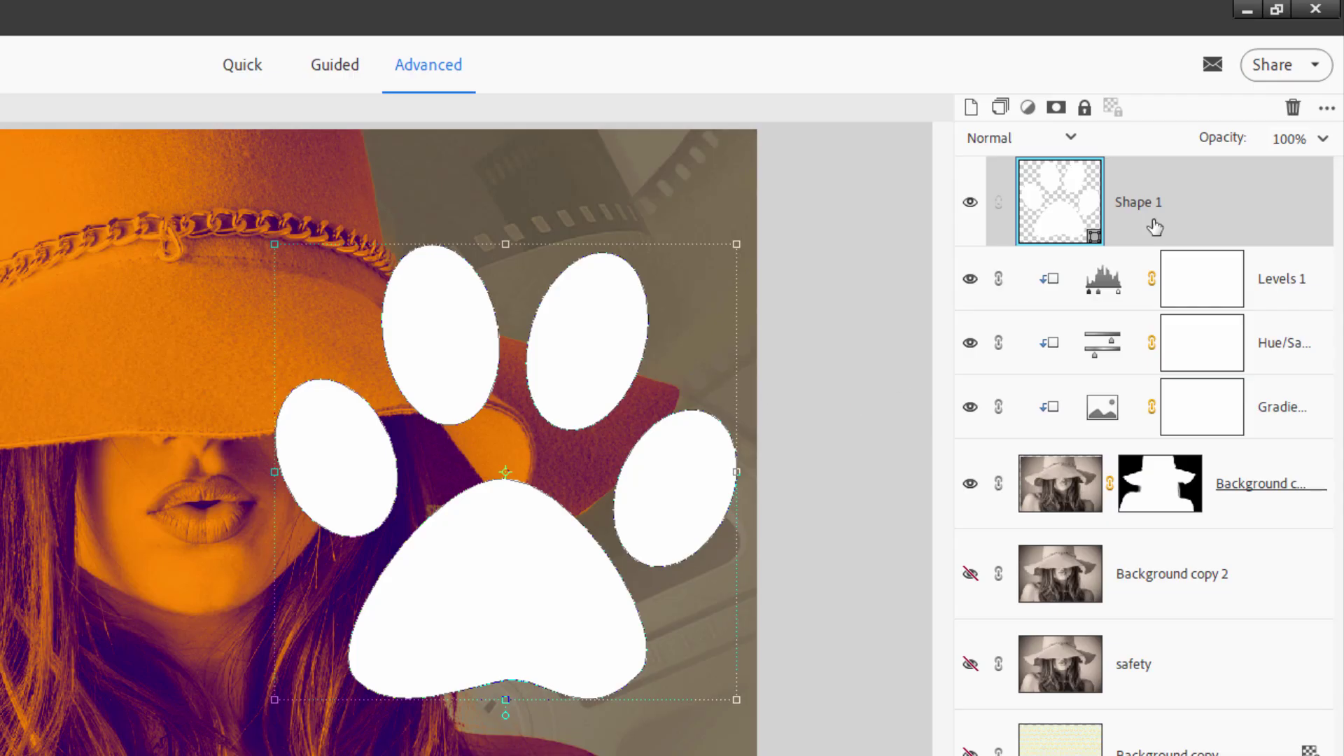
- Change the layer thumbnail contents back to Entire Document
left_click(1327, 107)
left_click(1221, 597)
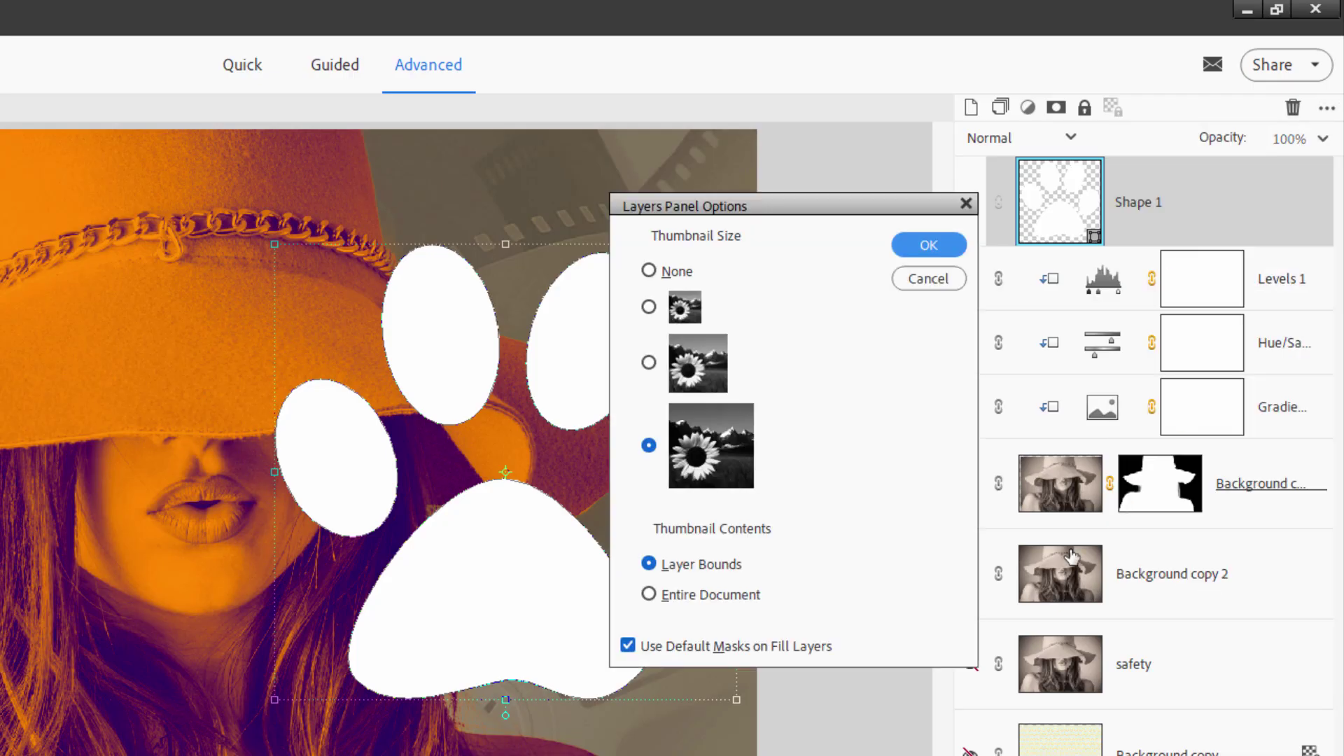
left_click(648, 597)
left_click(930, 243)
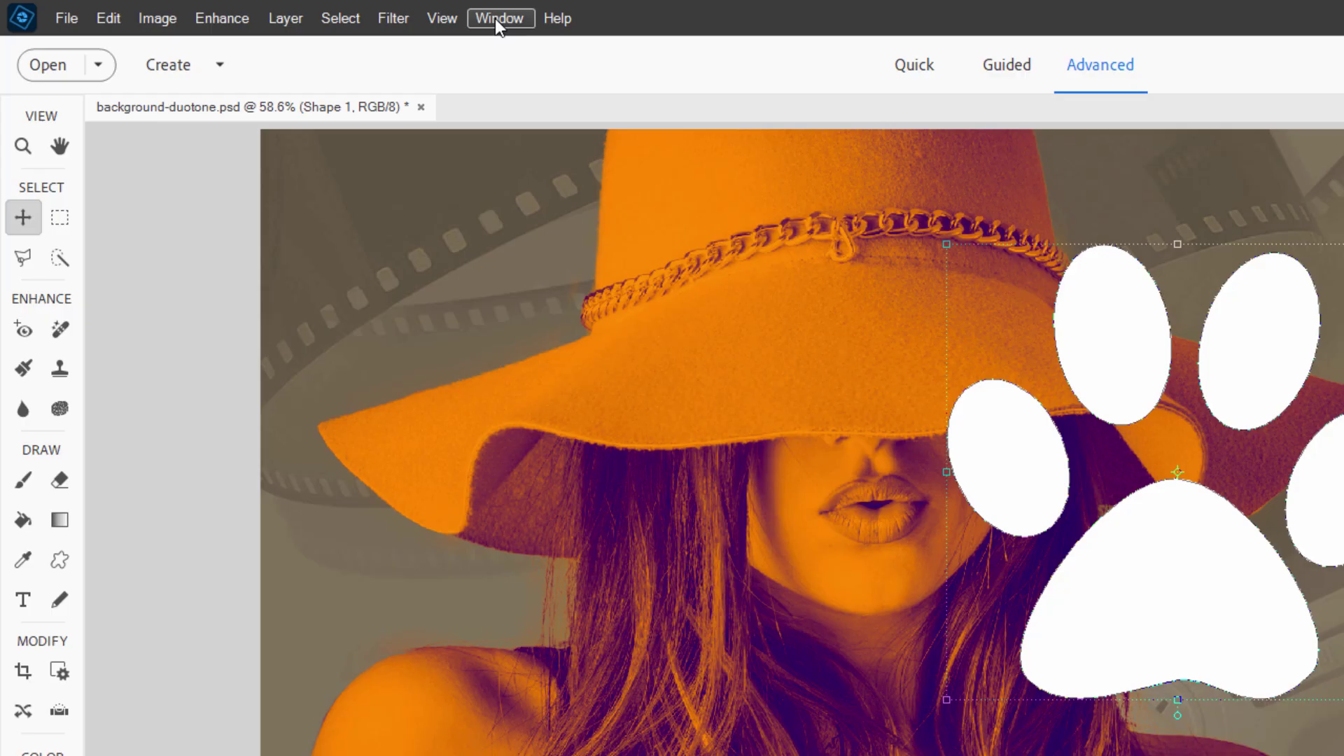
left_click(331, 12)
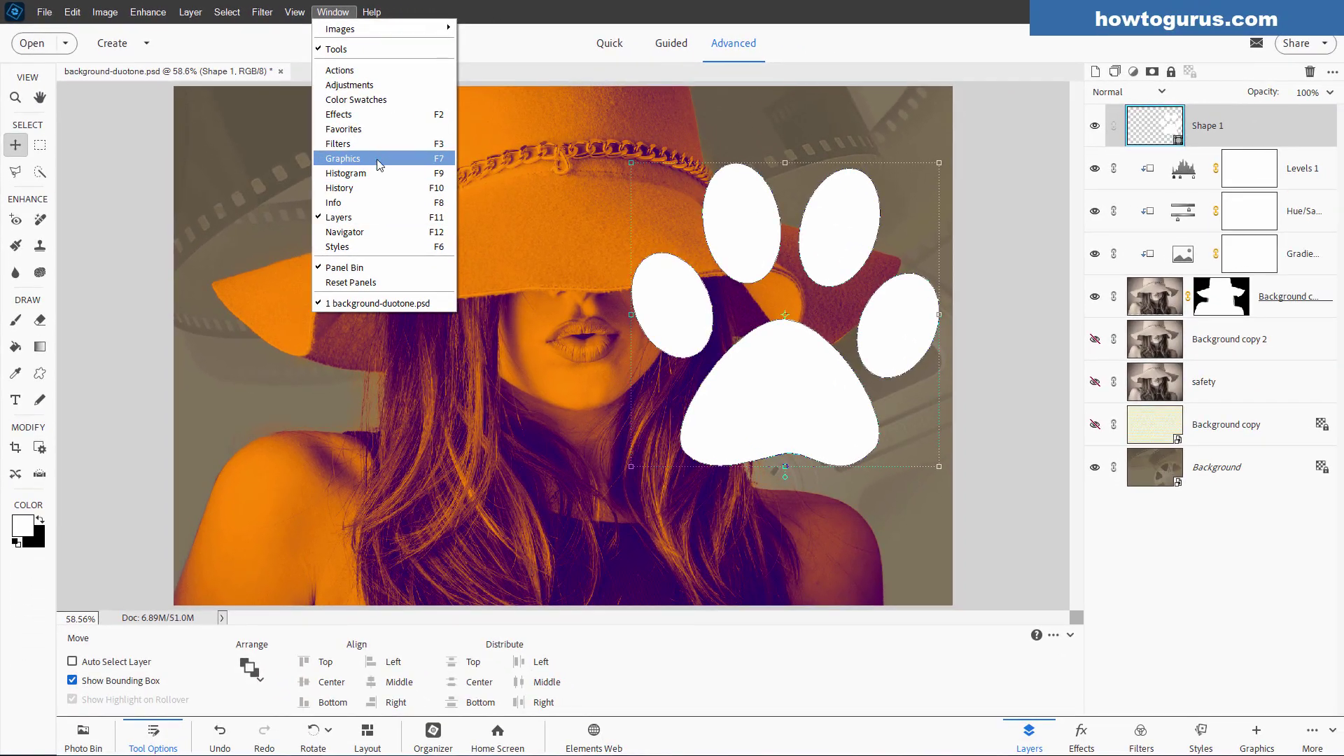
left_click(563, 231)
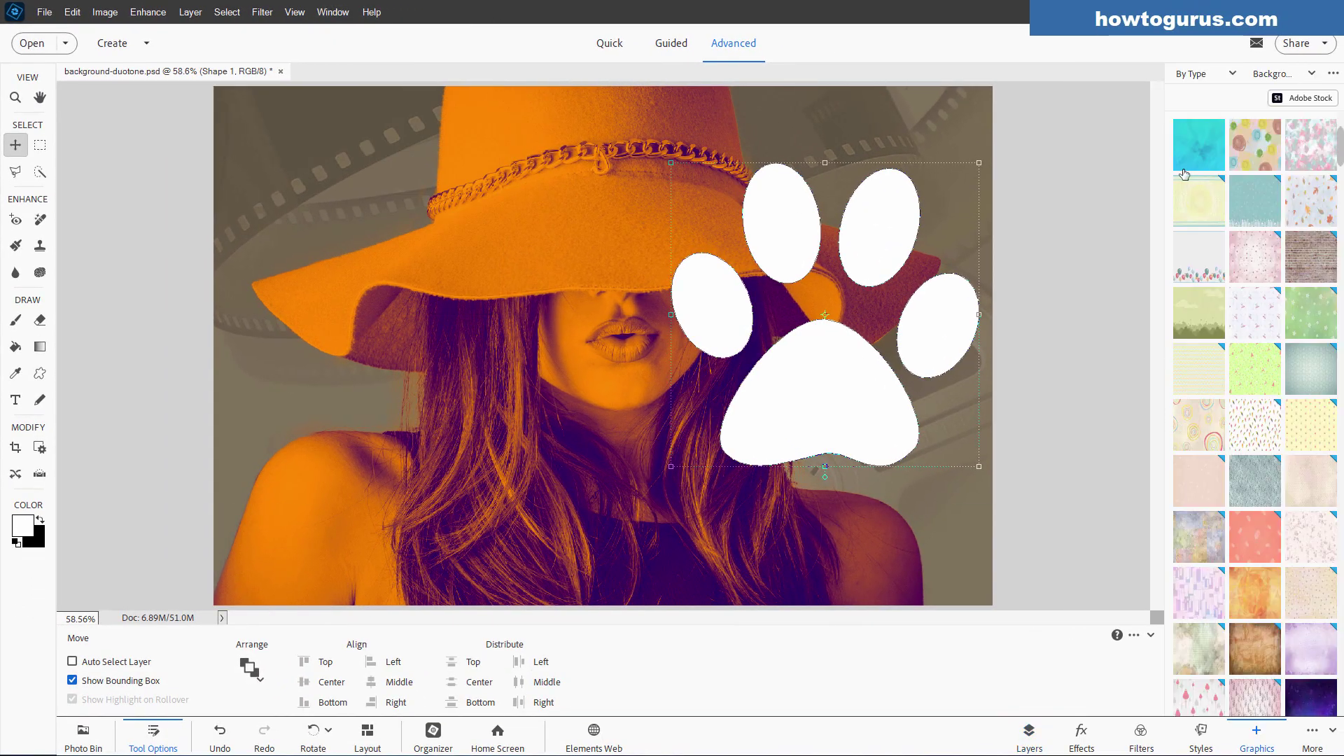
left_click(332, 12)
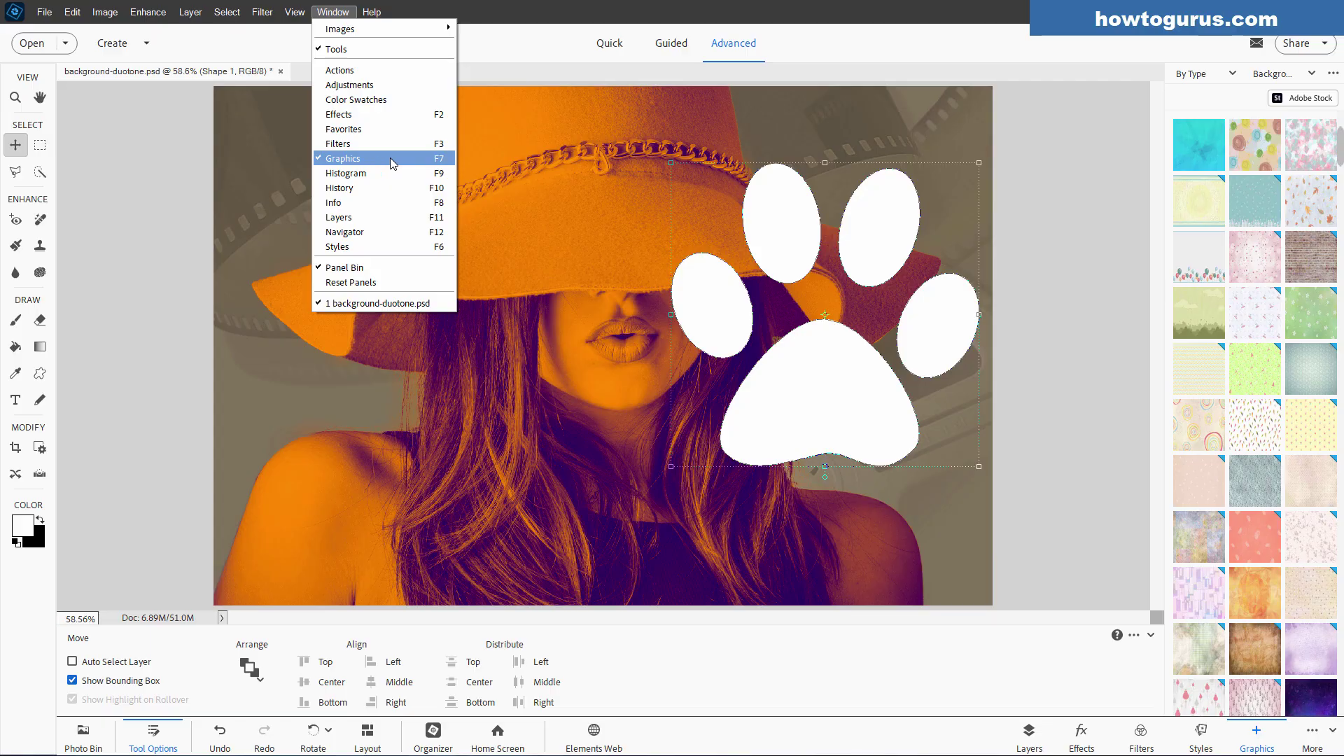
left_click(374, 222)
left_click(332, 11)
left_click(1042, 416)
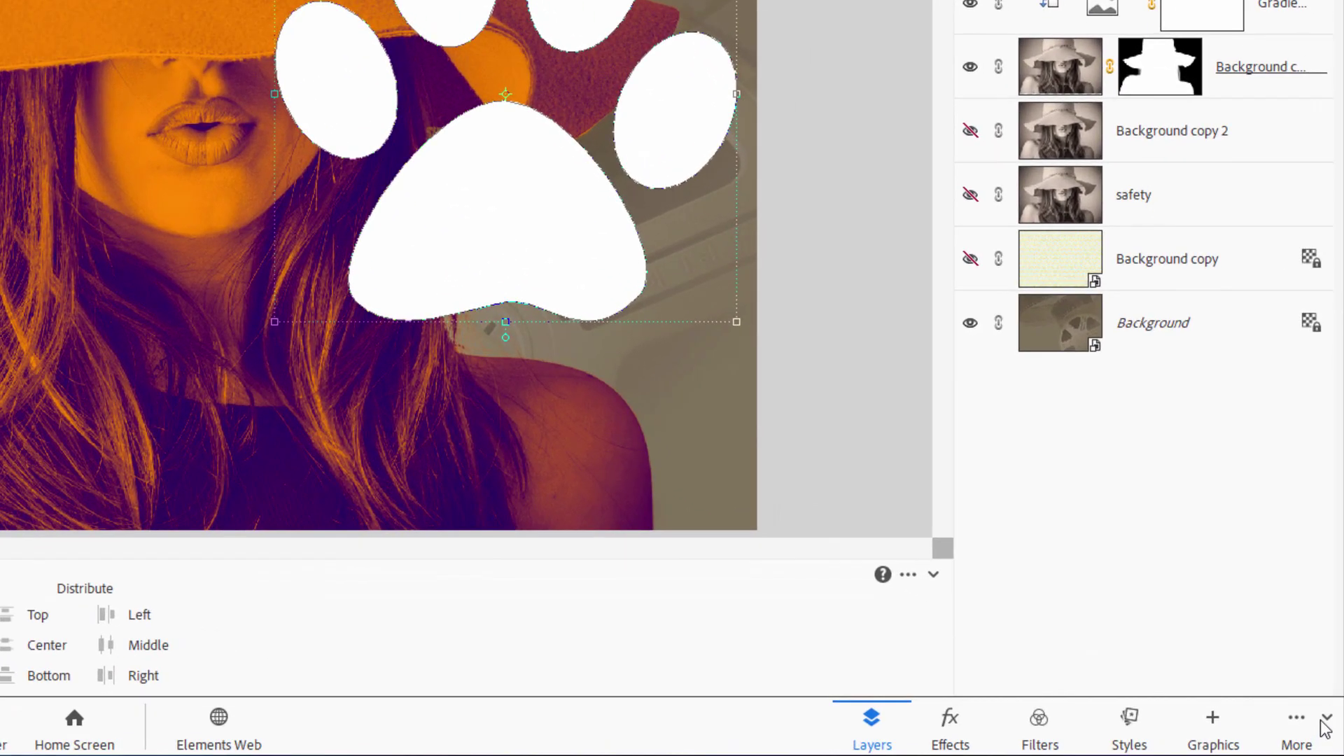
- Switch to the Custom Workspace and view the Effects, Filters, Styles and Layers tabs
left_click(1327, 721)
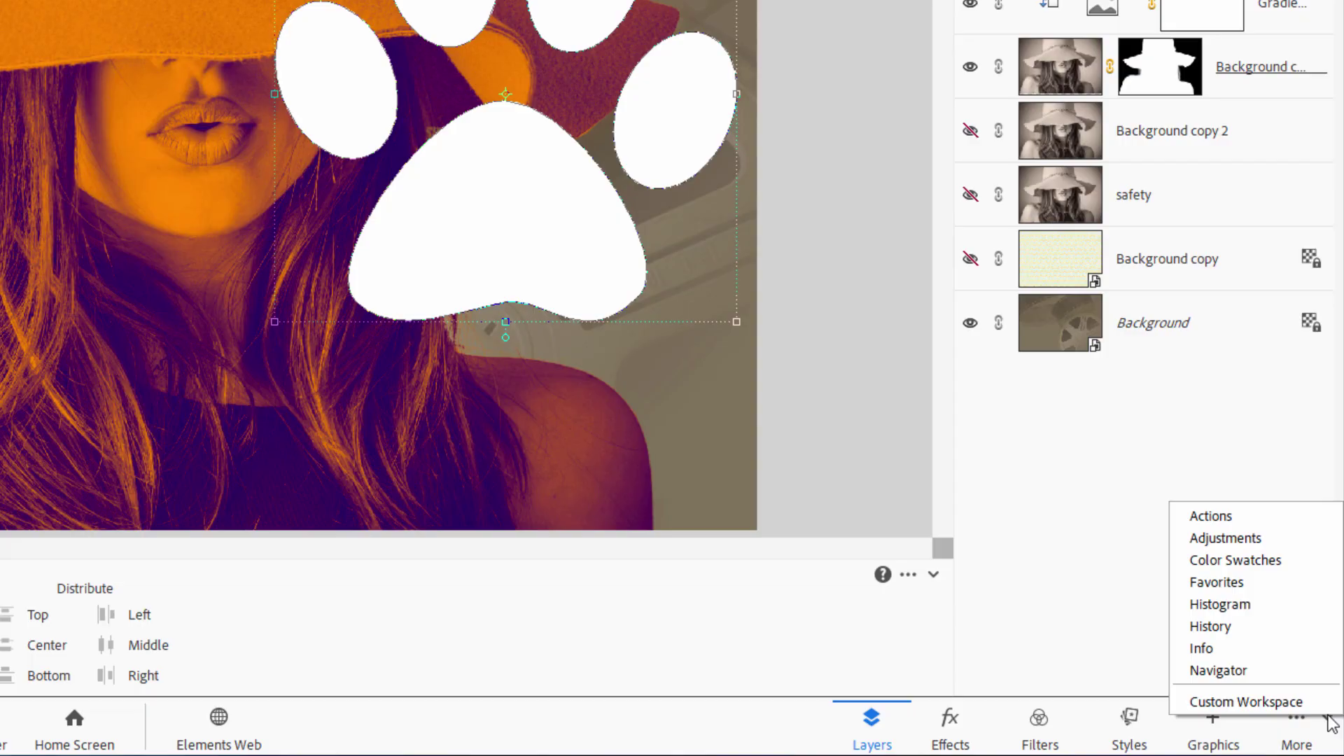
left_click(1278, 700)
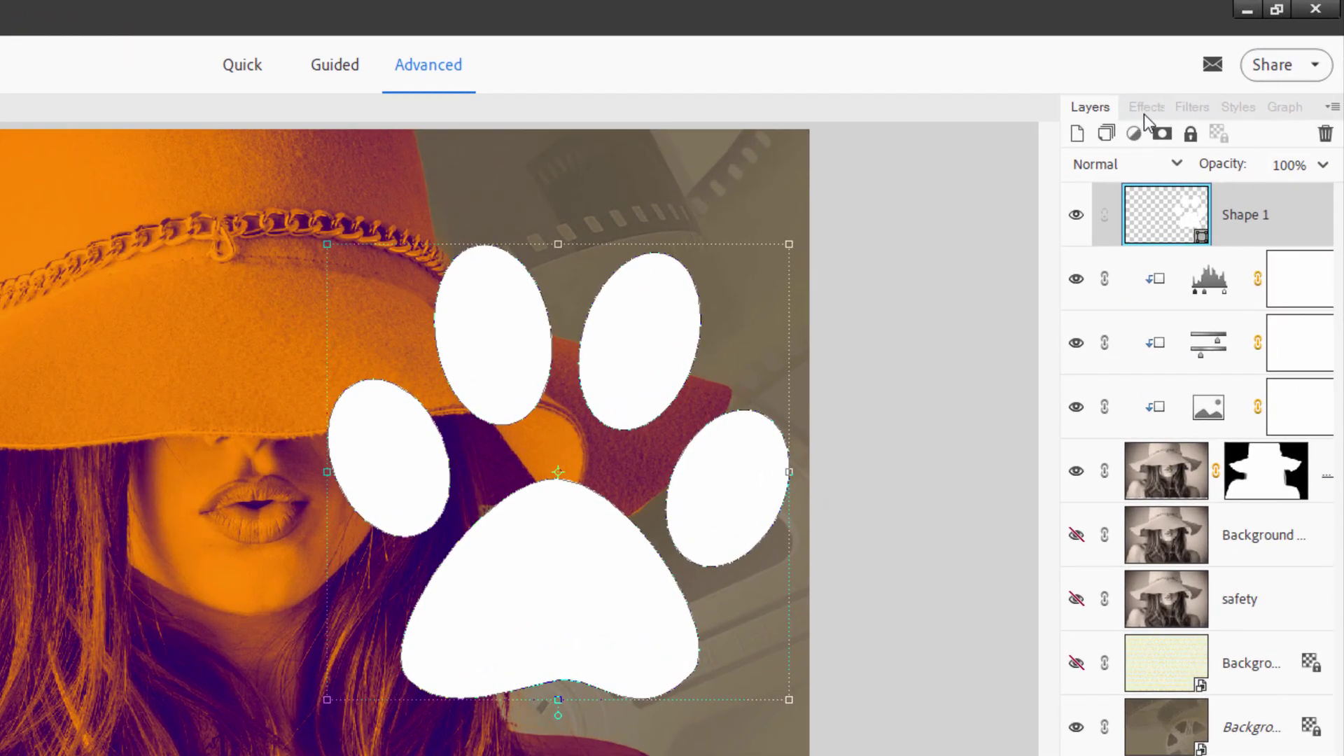
left_click(1145, 110)
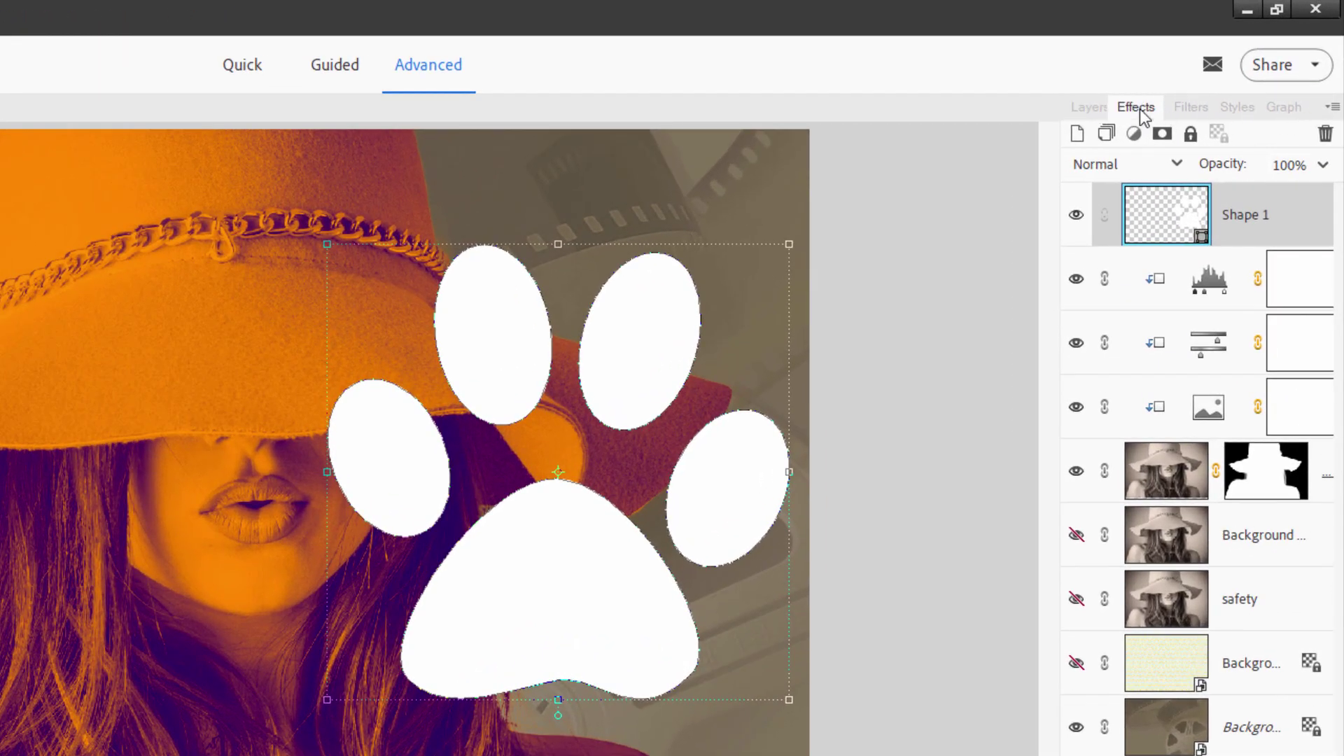
left_click(1183, 111)
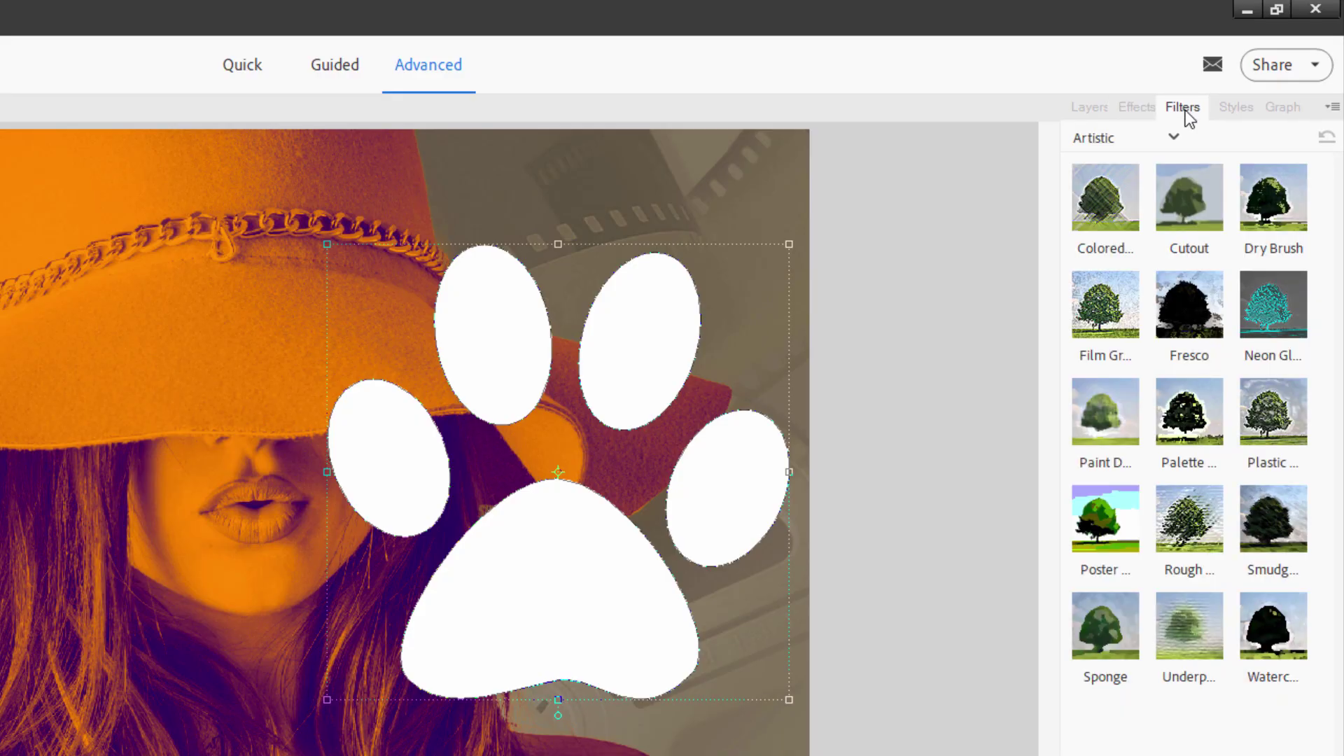
left_click(1233, 108)
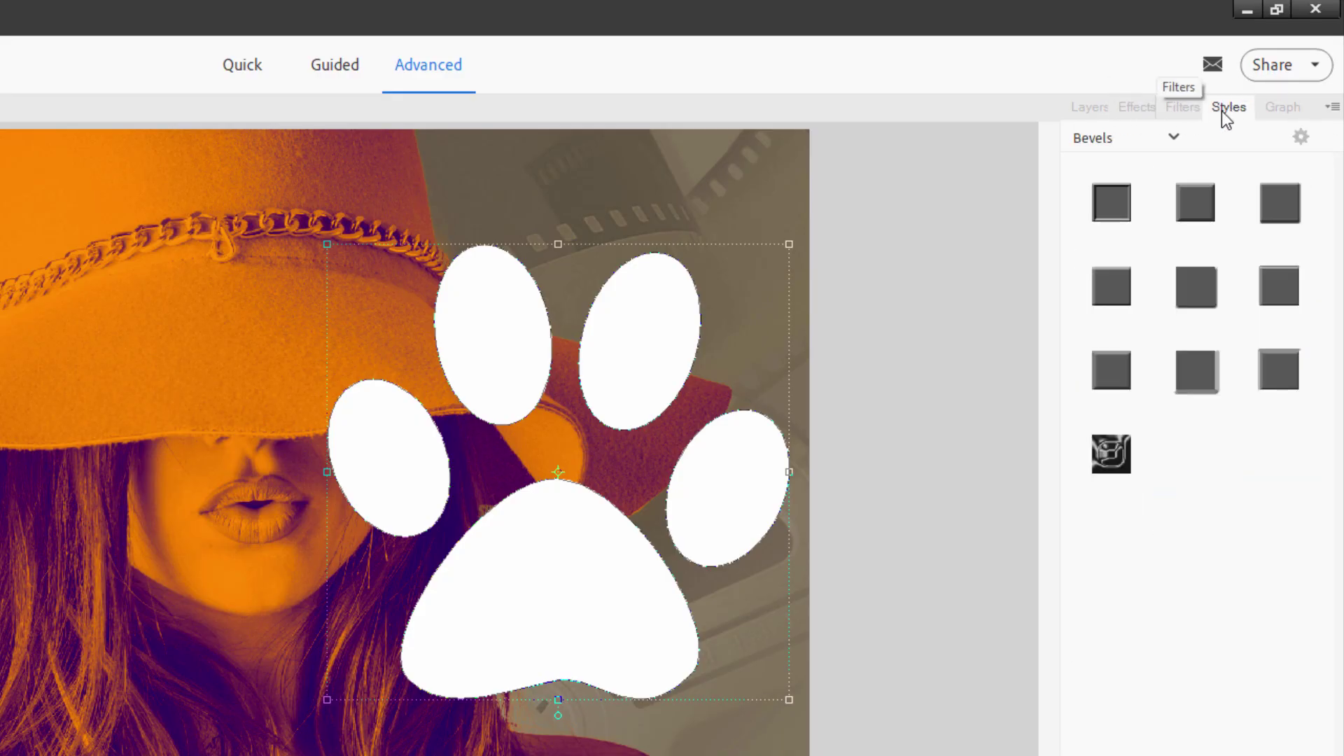
left_click(1103, 106)
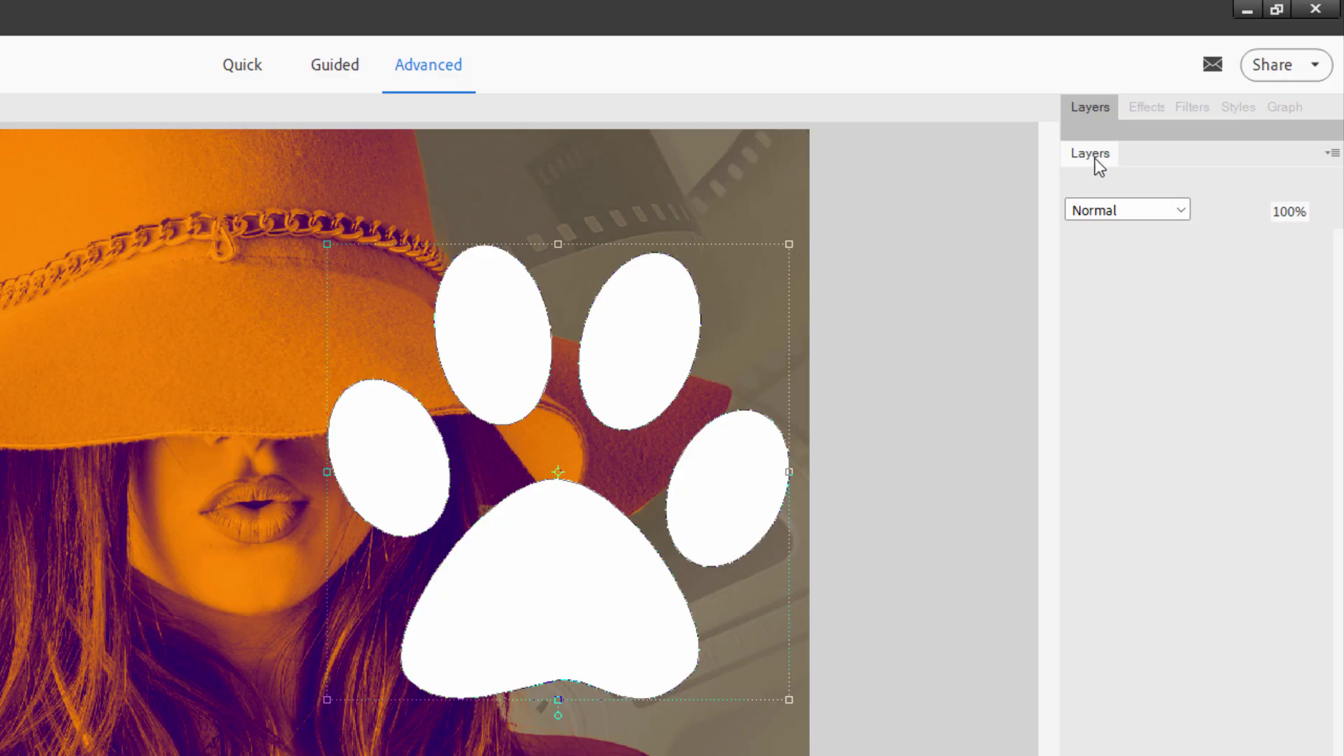
- Float the Layers panel out, make it taller, and position it beside the Graphics panel
left_click_drag(1096, 159, 1134, 313)
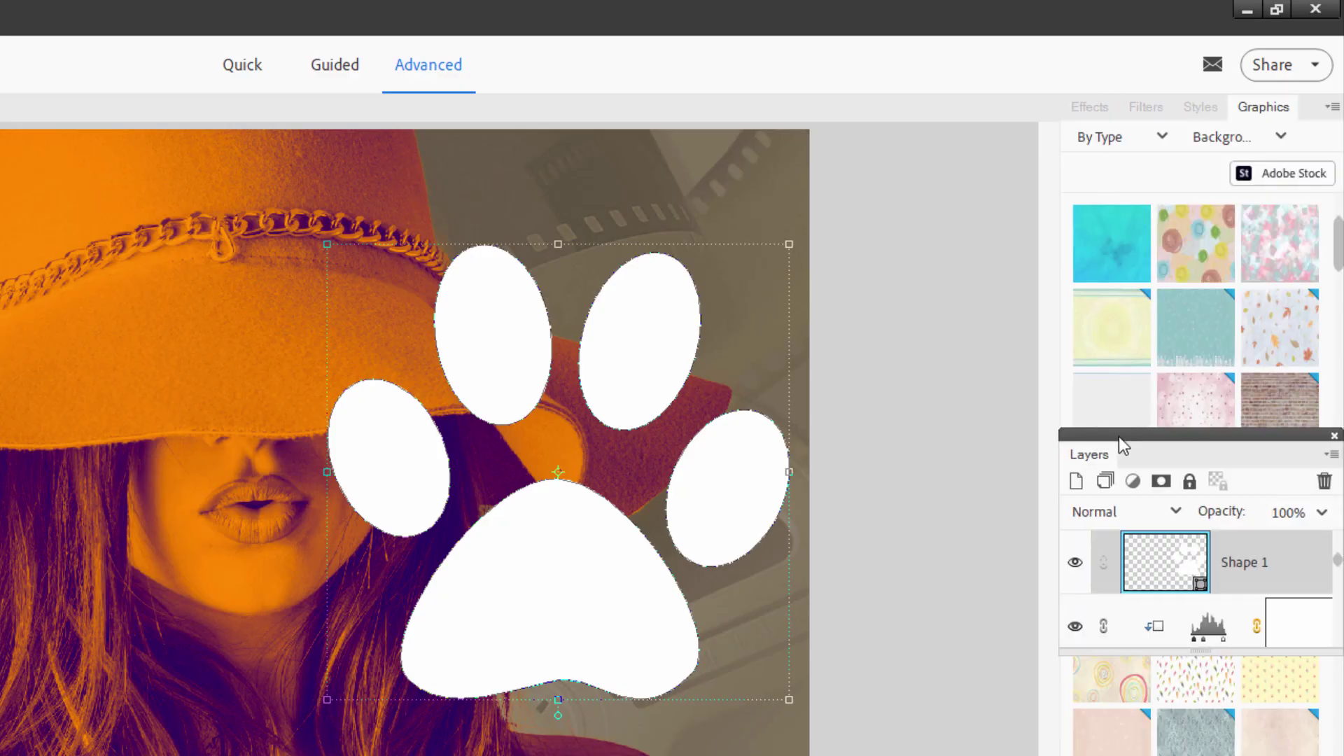
left_click_drag(1122, 450, 931, 208)
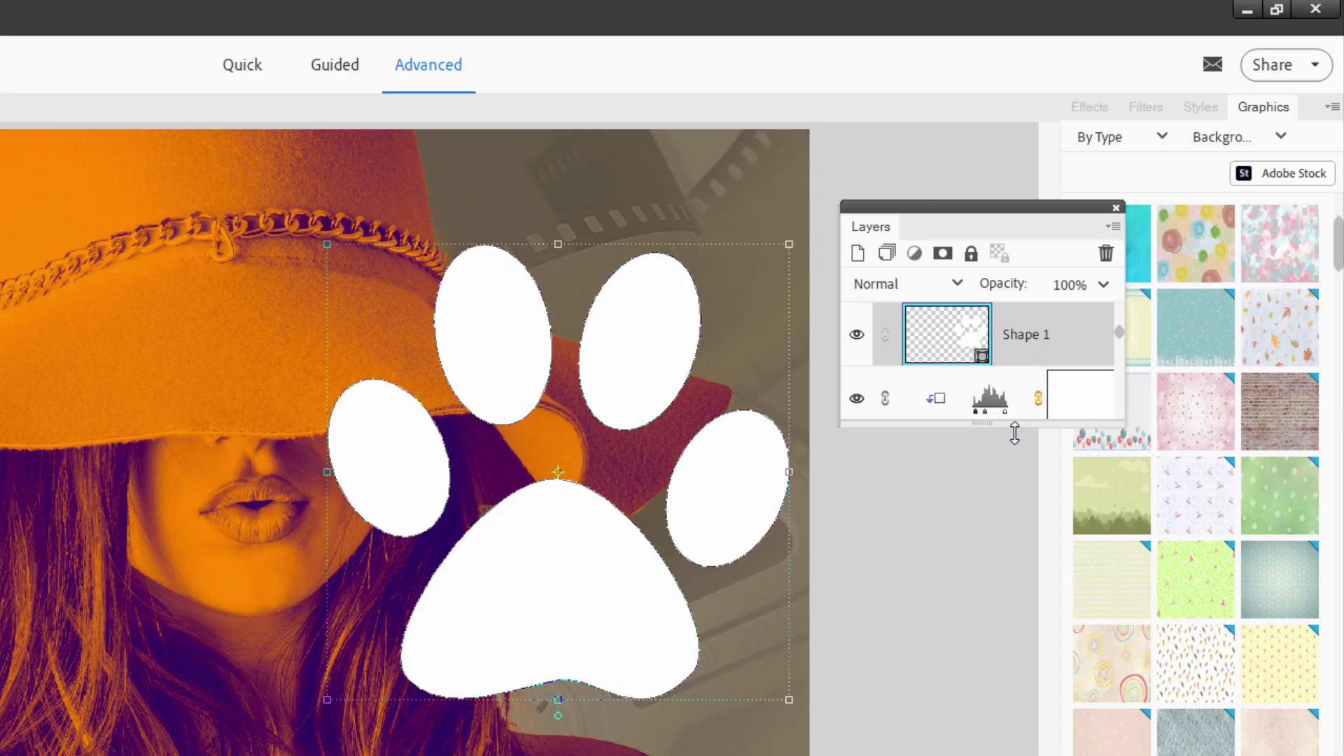
left_click_drag(999, 441, 999, 752)
left_click_drag(1060, 208, 954, 174)
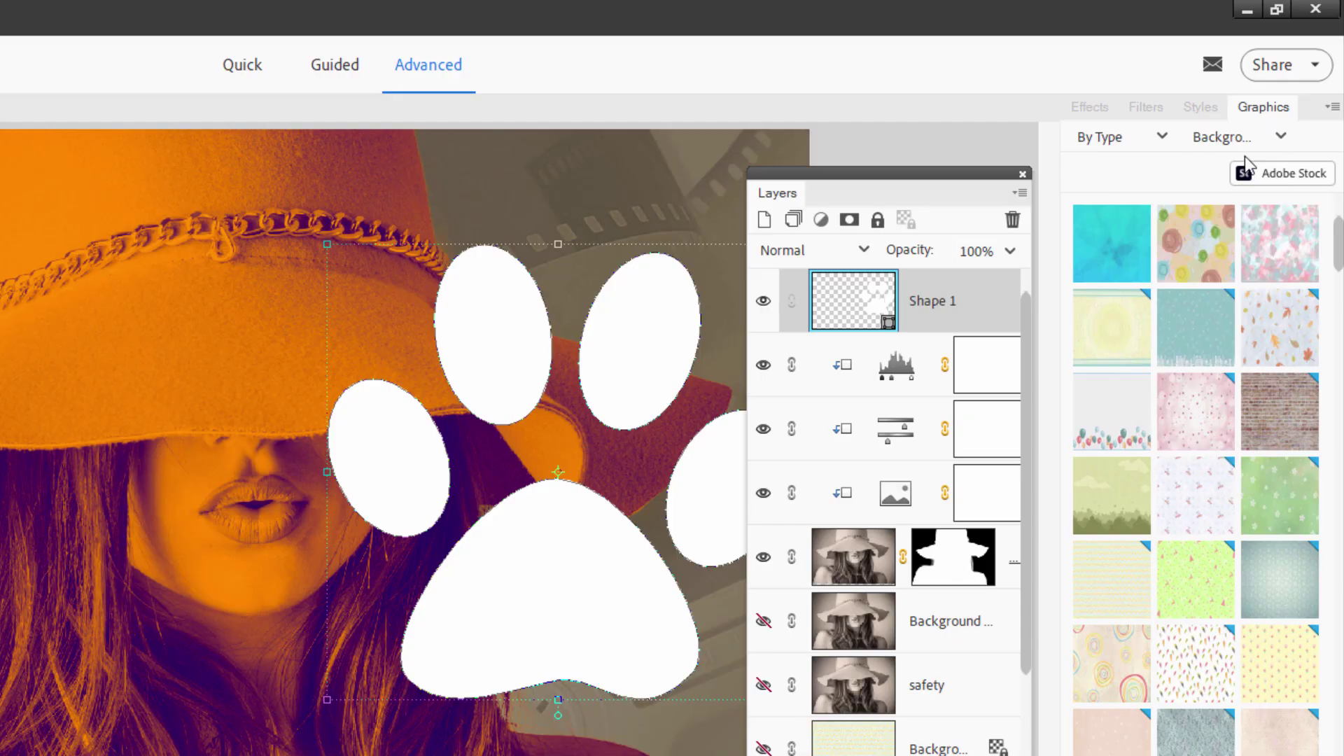
left_click(1331, 107)
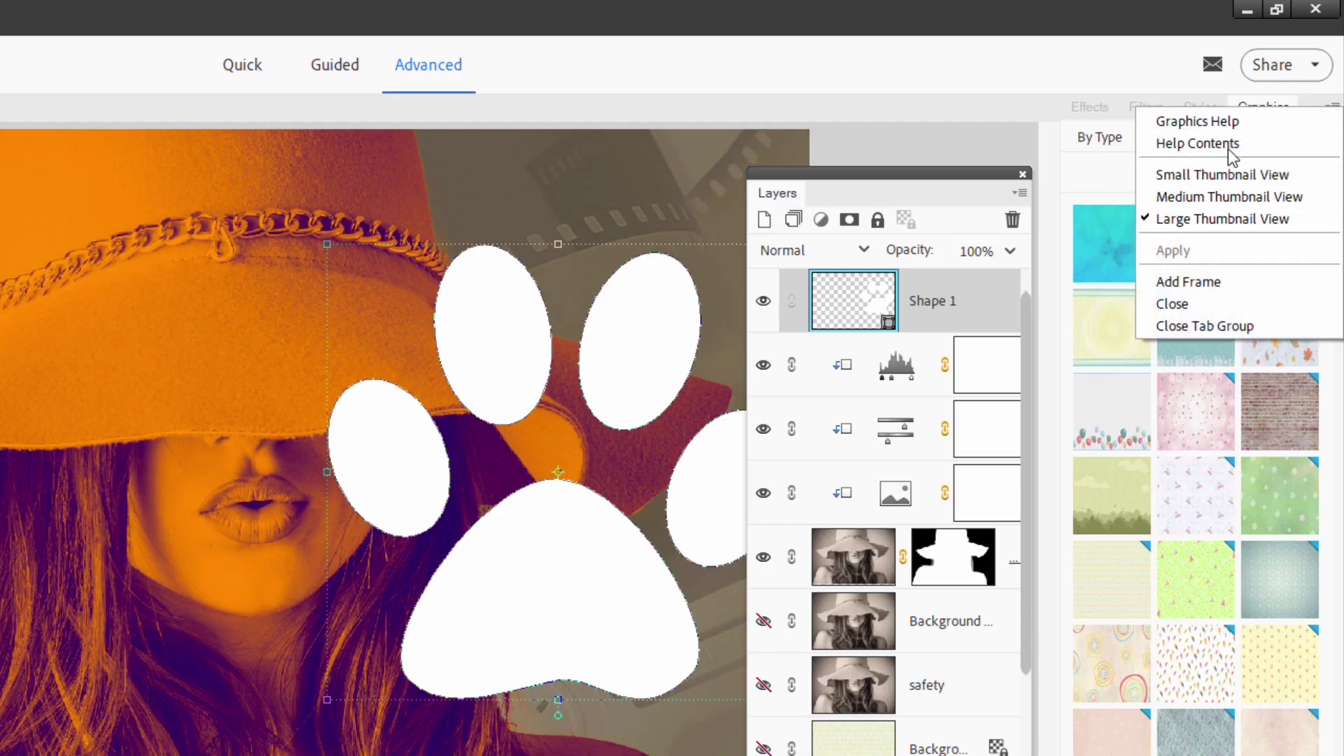
left_click(930, 158)
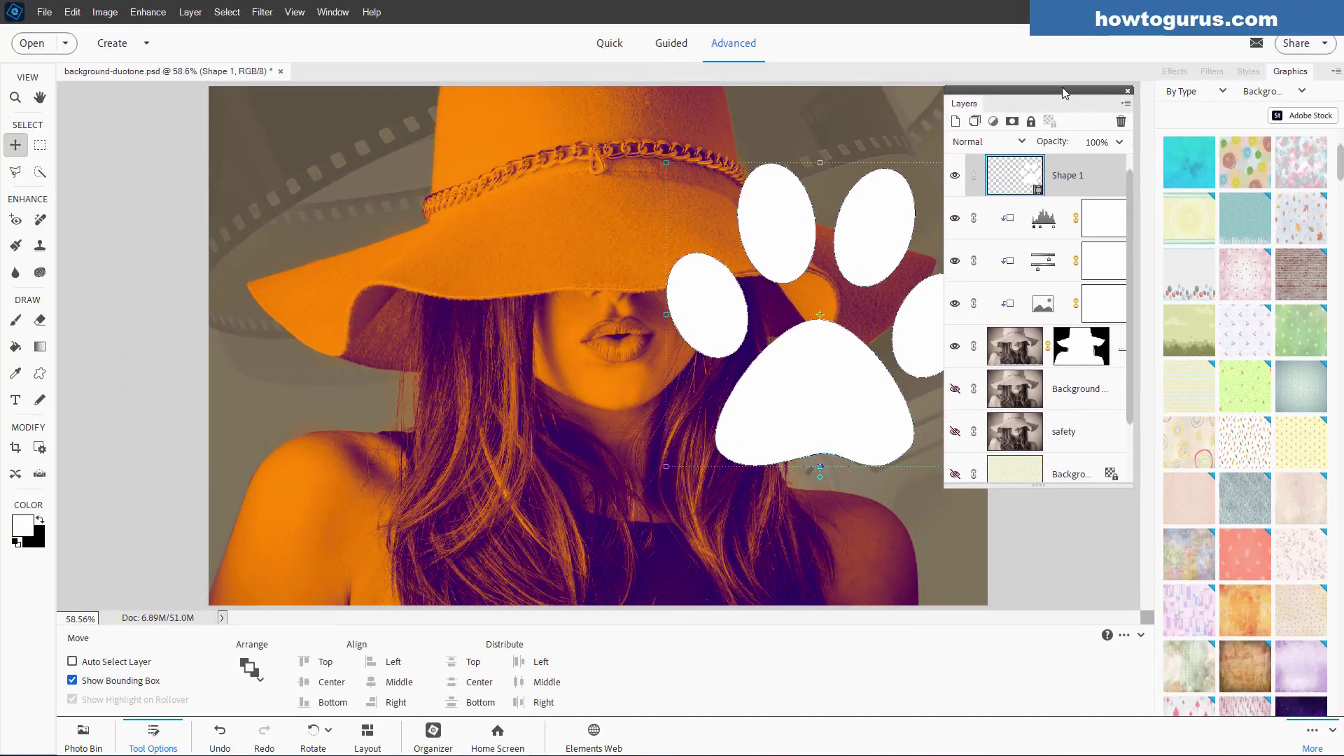
left_click_drag(1062, 92, 1061, 88)
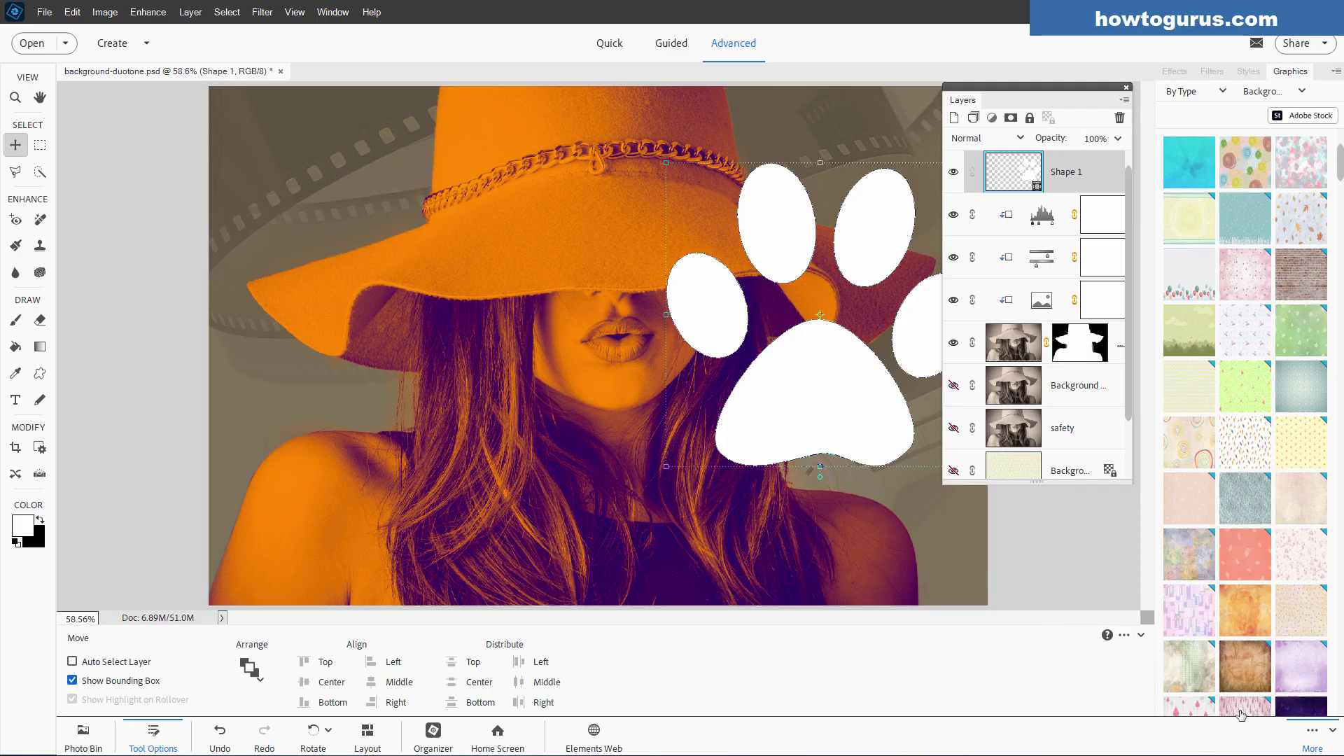
- Return to the Basic Workspace and hide the Shape 1 paw print layer
left_click(1332, 730)
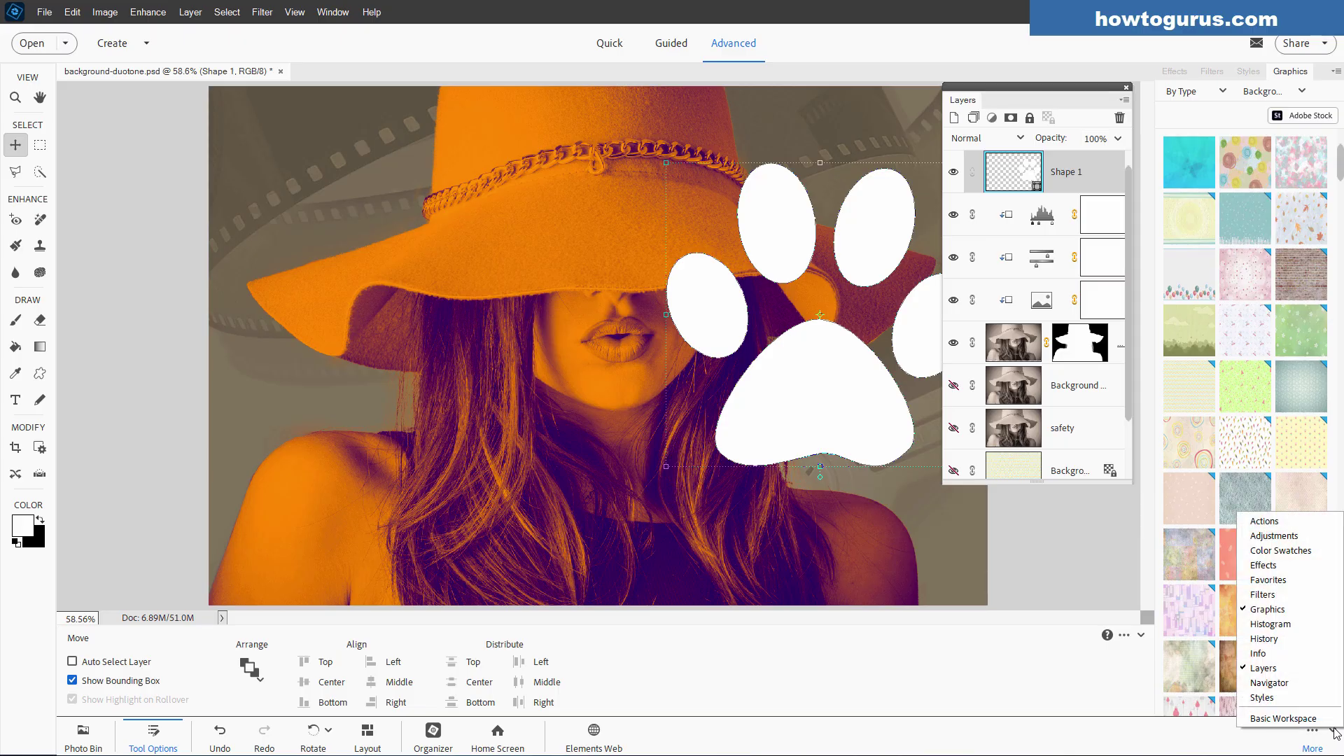
left_click(1301, 718)
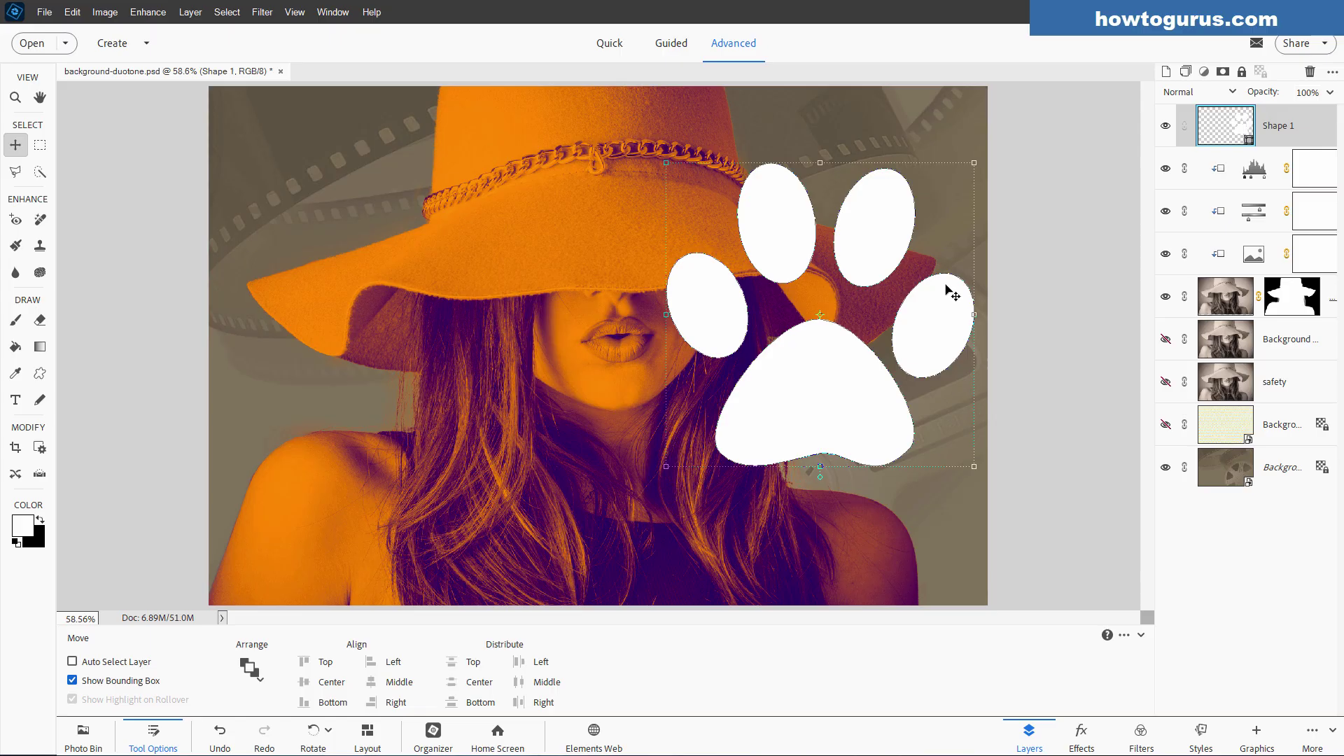
left_click(1165, 126)
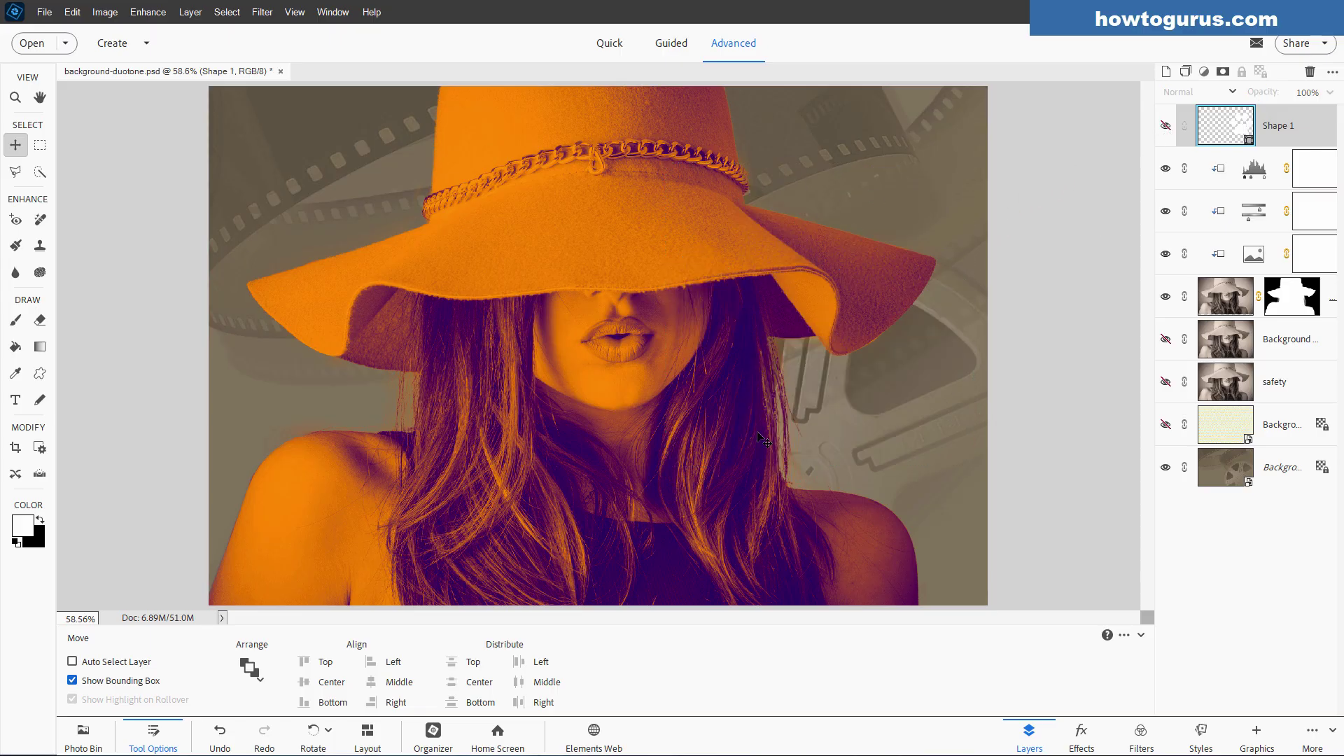